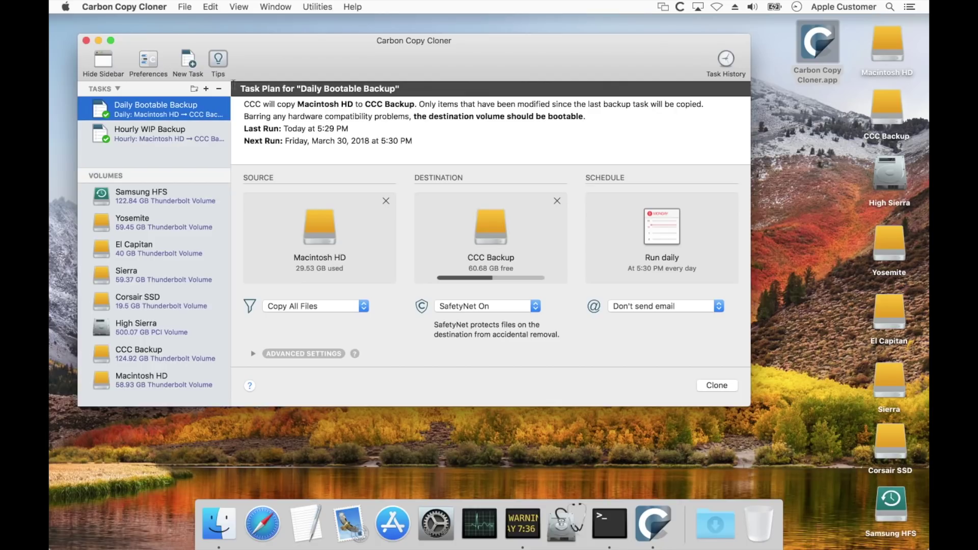
# Review the snapshot options for creating backups in the general preferences and close the preferences.
pyautogui.click(154, 68)
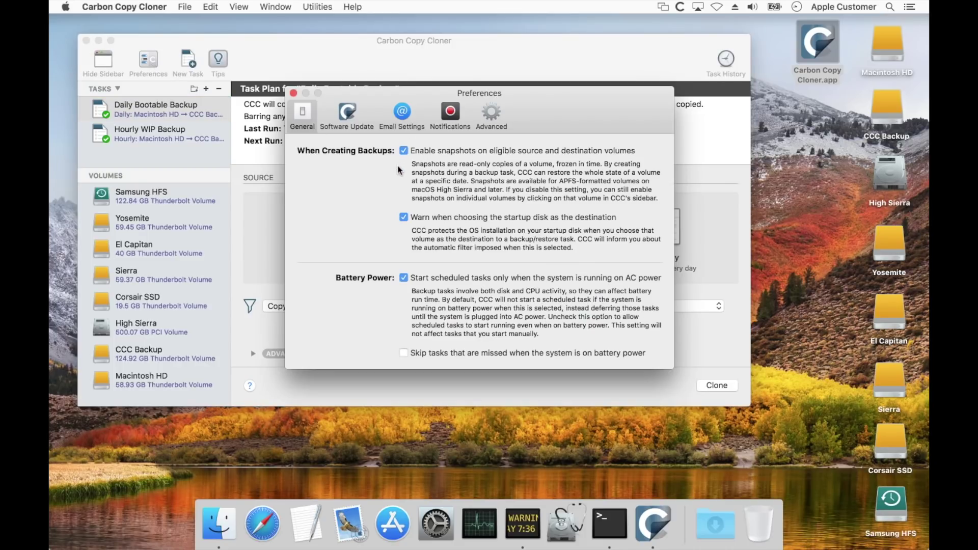
pyautogui.click(294, 93)
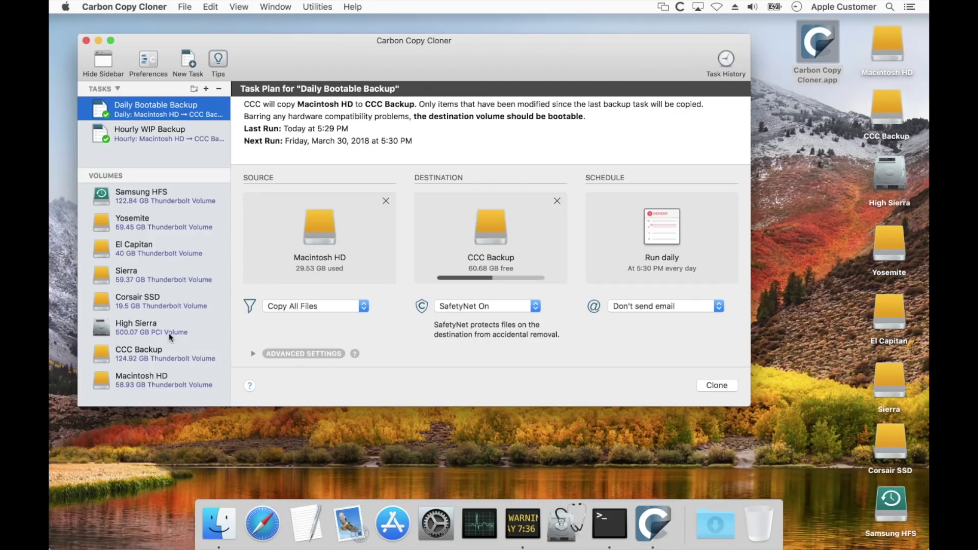
# Switch CCC snapshots off and back on for the CCC Backup volume.
pyautogui.click(155, 351)
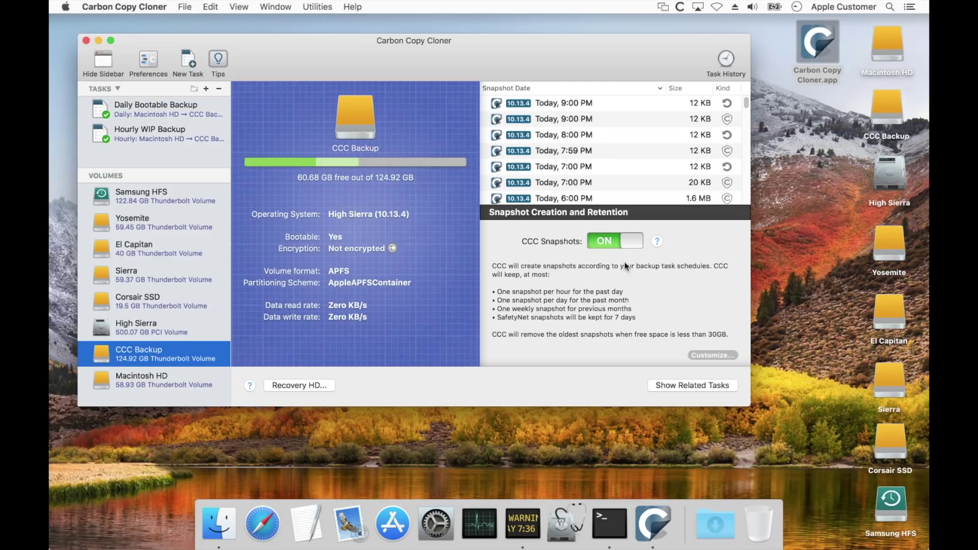
pyautogui.click(606, 240)
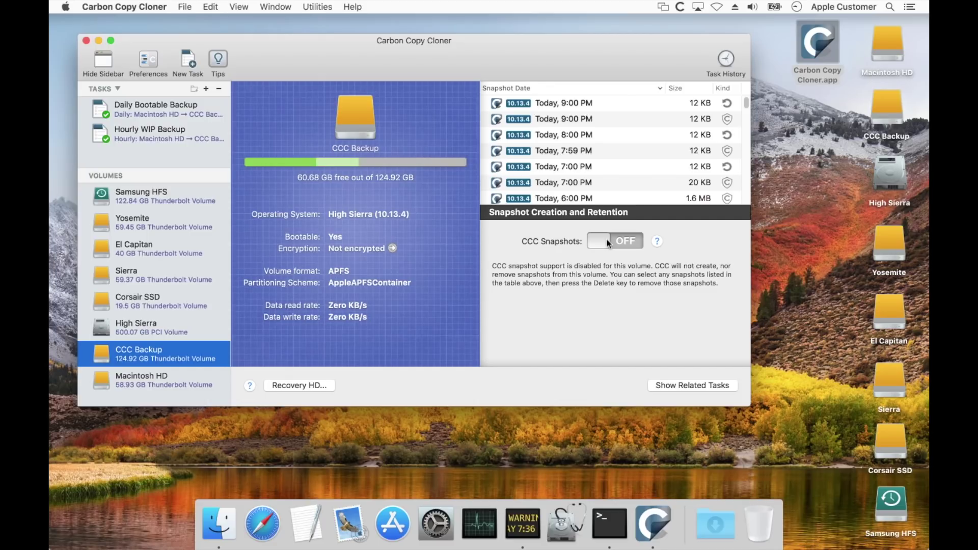
pyautogui.click(606, 240)
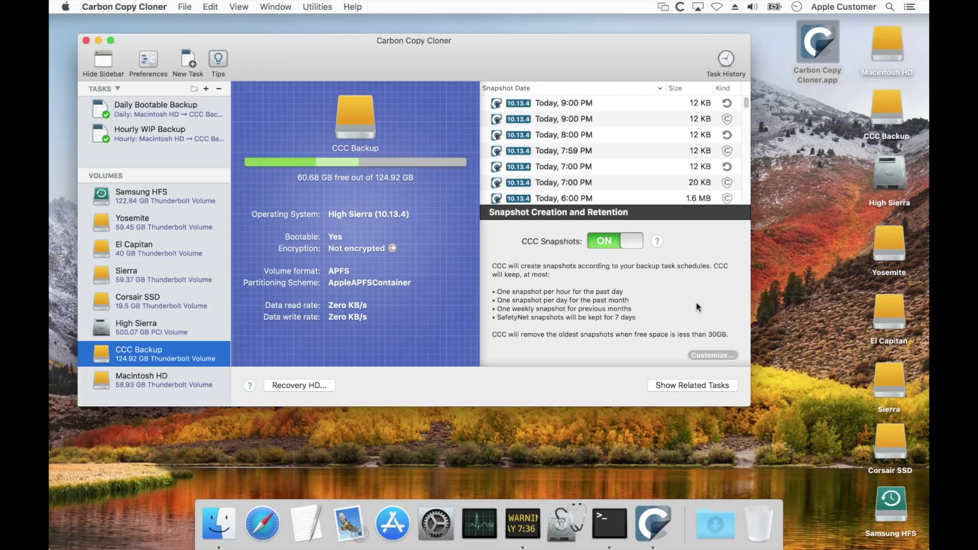
# Examine the custom snapshot retention limits for CCC Backup, return to the defaults, and view the Macintosh HD volume.
pyautogui.click(714, 355)
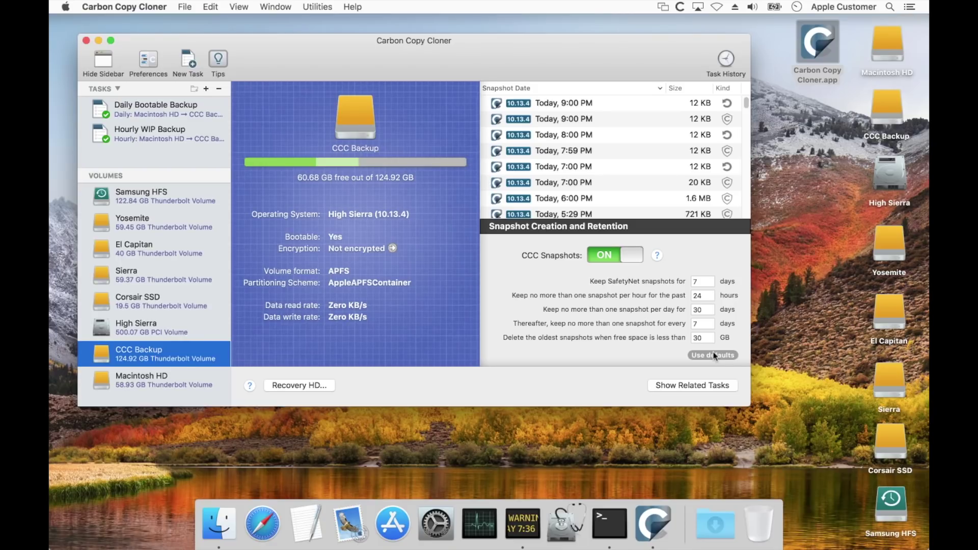
pyautogui.click(714, 356)
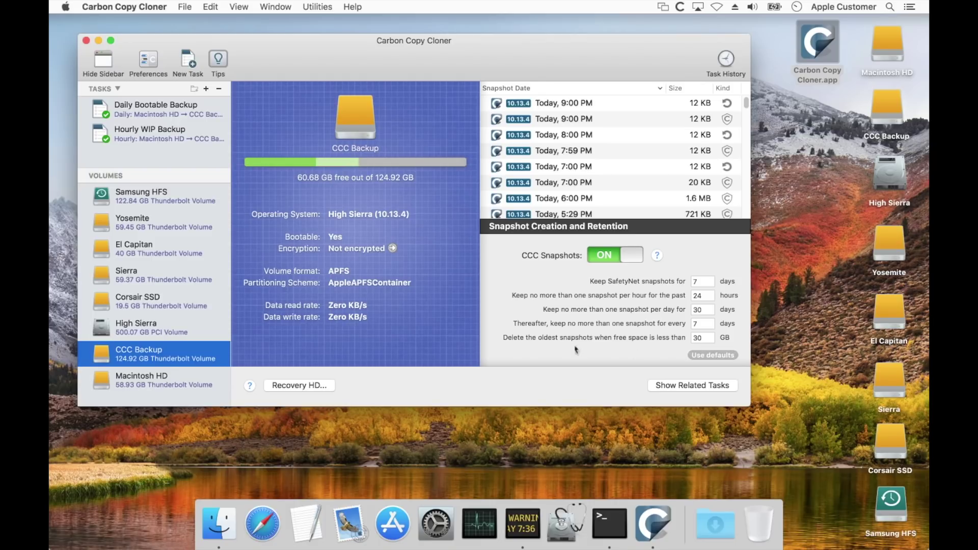
pyautogui.click(192, 380)
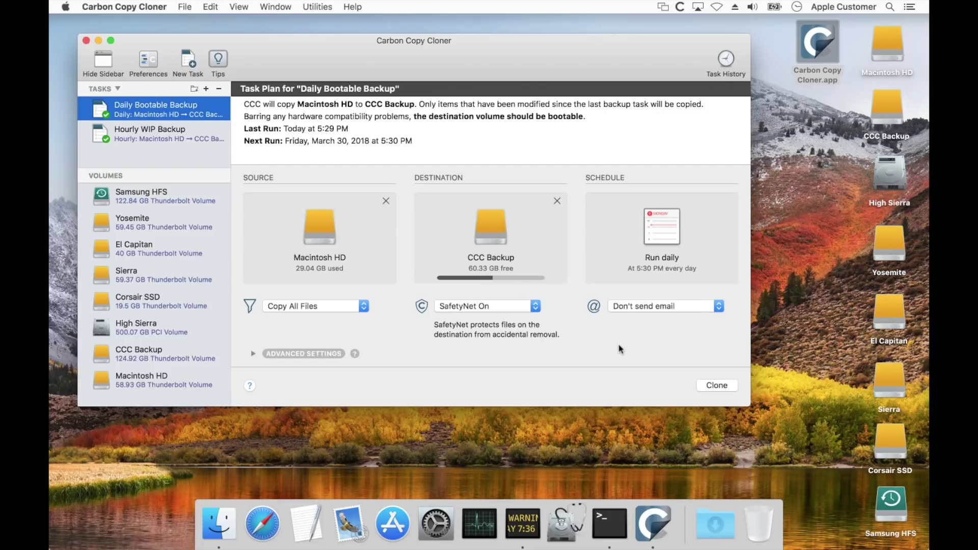
# Run the Daily Bootable Backup task and display the snapshots of the Macintosh HD volume.
pyautogui.click(711, 386)
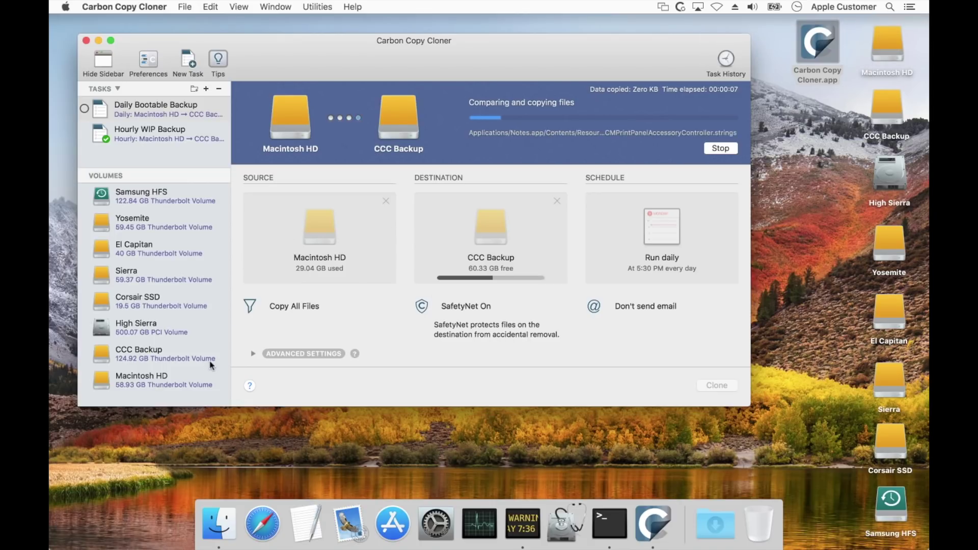
pyautogui.click(149, 377)
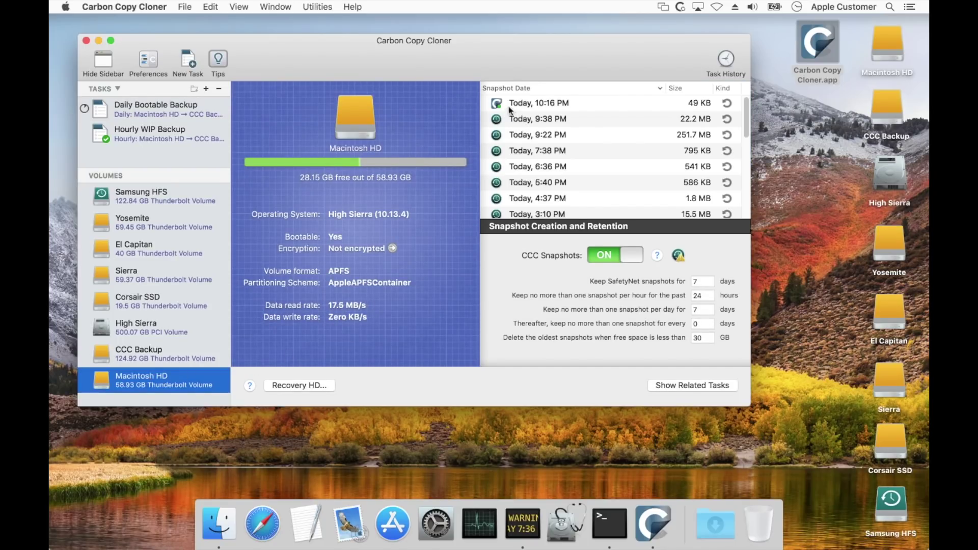
# Open Macintosh HD's 10:16 PM snapshot in Finder, browse its Users and apple folders in column view, and close the window.
pyautogui.click(528, 106)
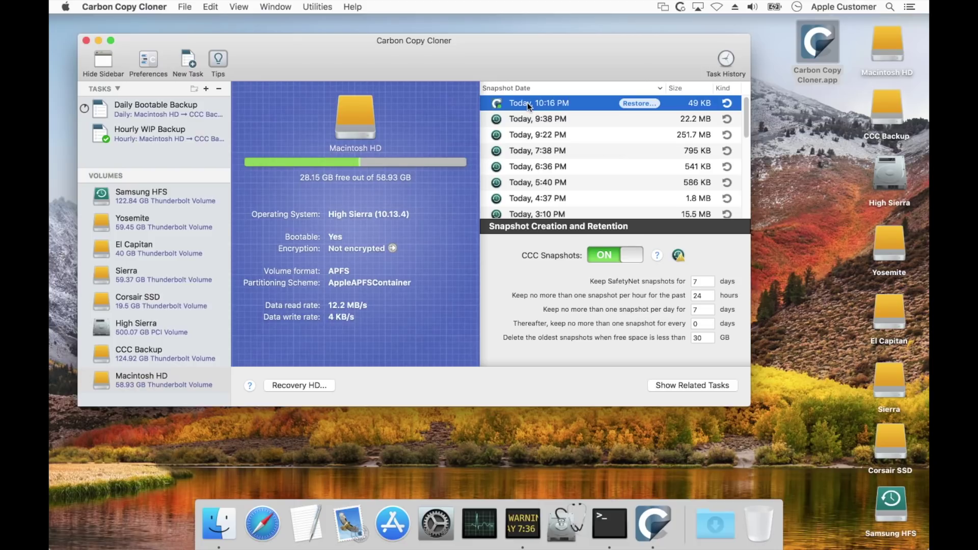
pyautogui.rightClick(527, 102)
pyautogui.click(573, 139)
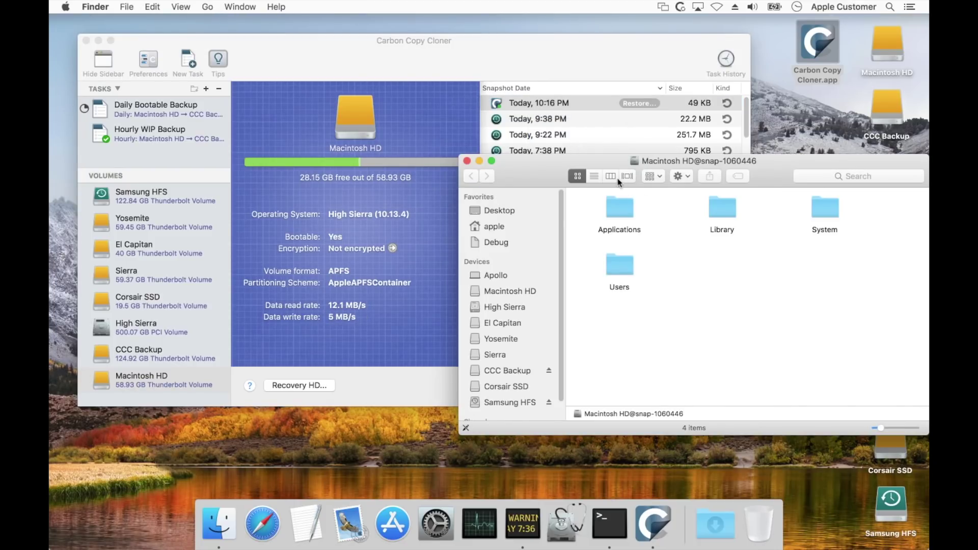
pyautogui.click(611, 176)
pyautogui.click(718, 226)
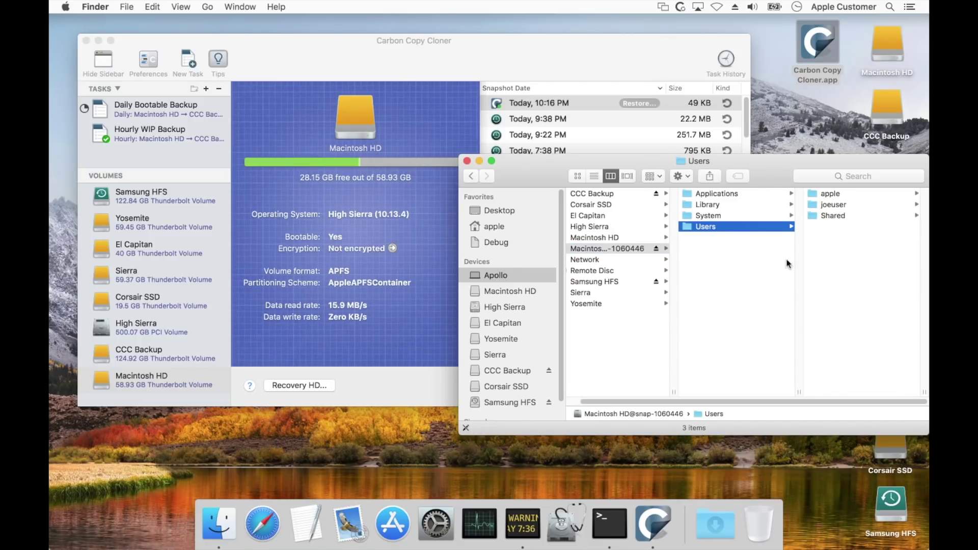
pyautogui.click(833, 194)
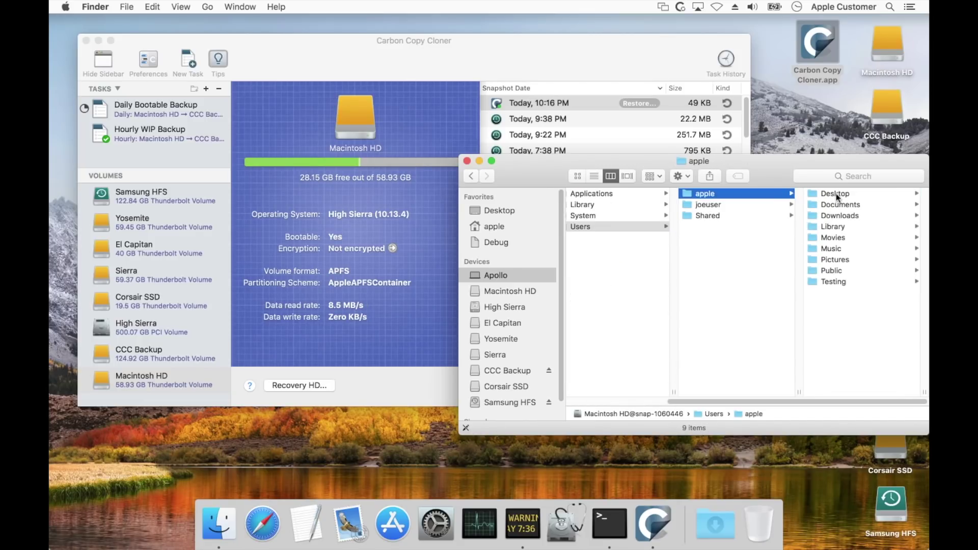
pyautogui.moveTo(720, 401); pyautogui.dragTo(630, 401)
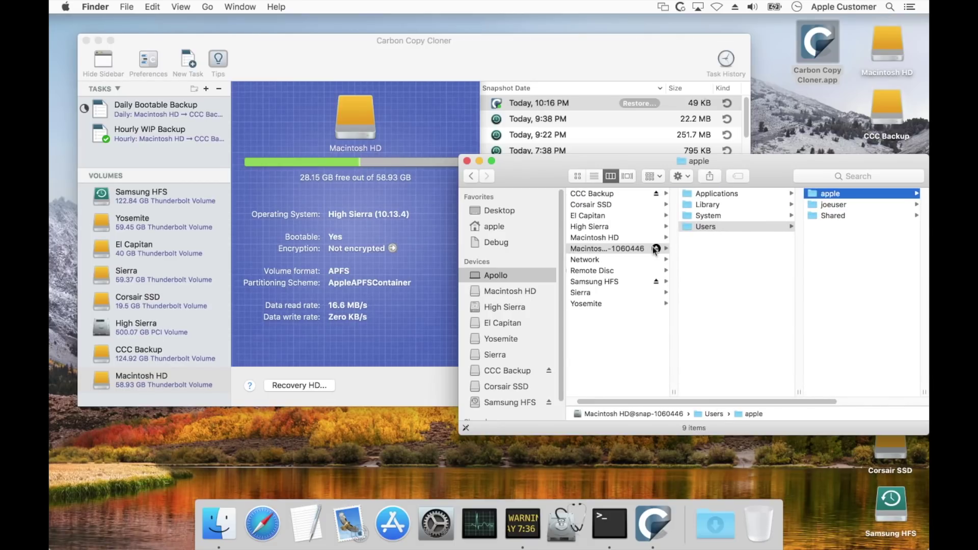
pyautogui.click(467, 160)
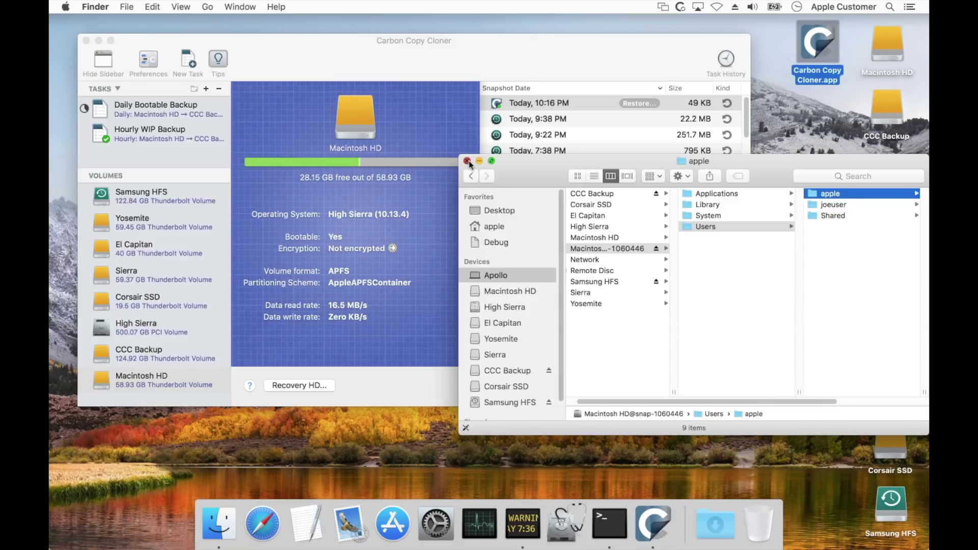
# Examine the kinds of the 10:16 PM and newest 10:00 PM snapshots on the CCC Backup volume.
pyautogui.click(146, 352)
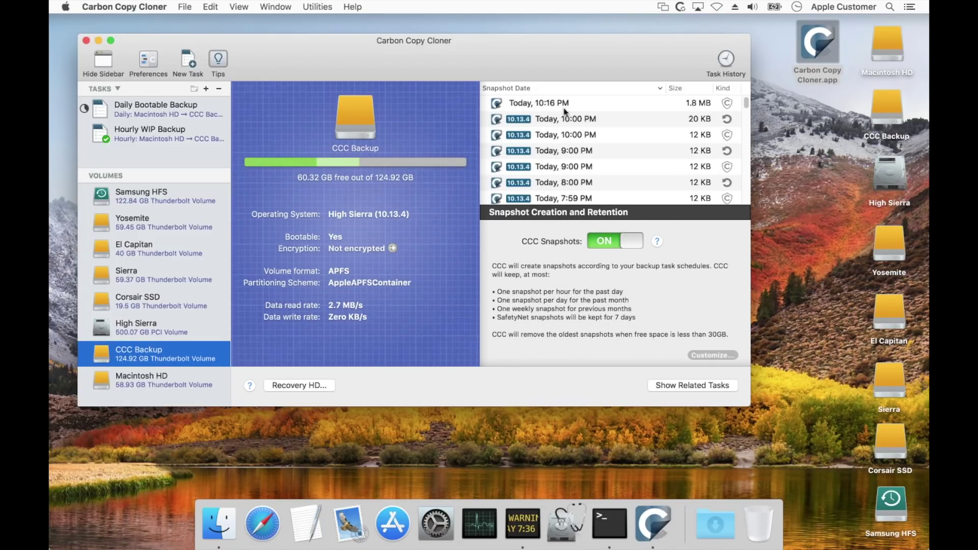
pyautogui.click(632, 102)
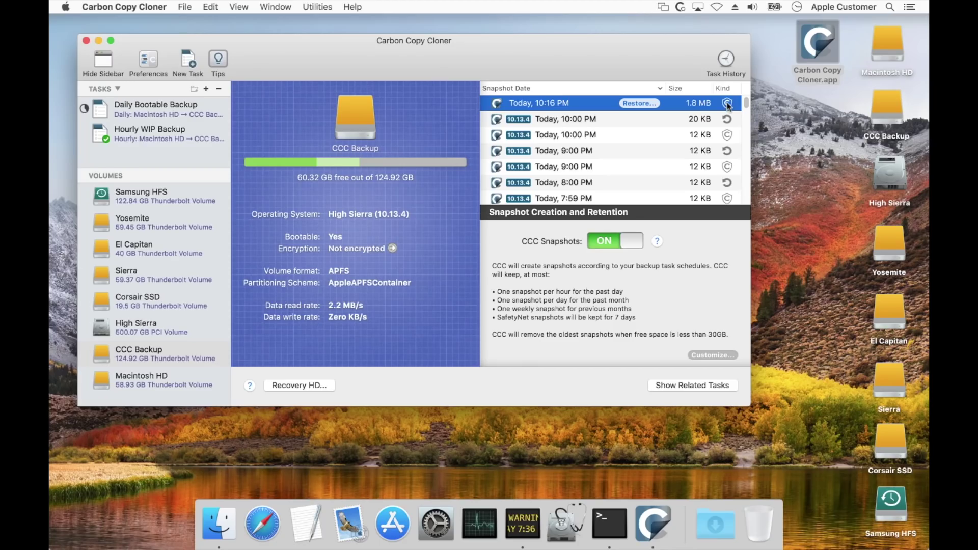
pyautogui.moveTo(727, 105)
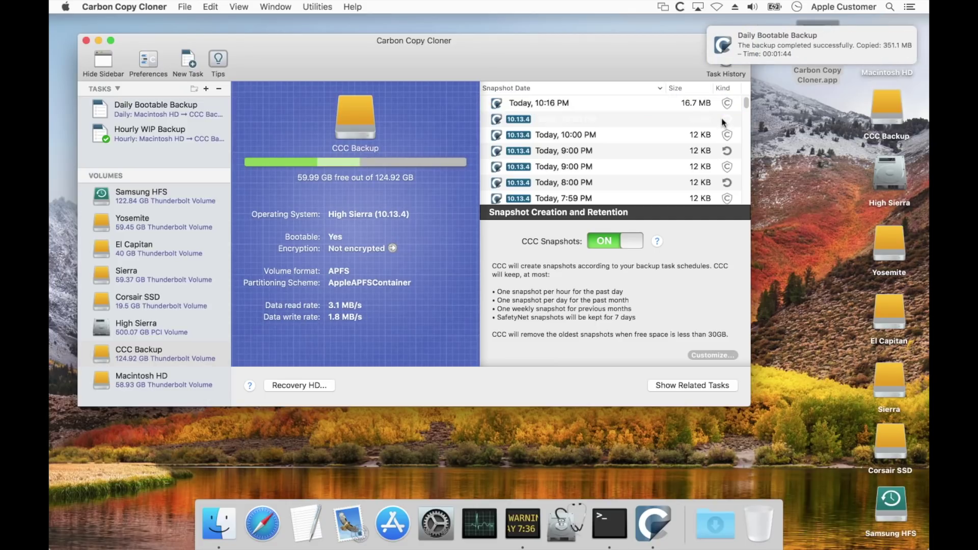
pyautogui.click(723, 121)
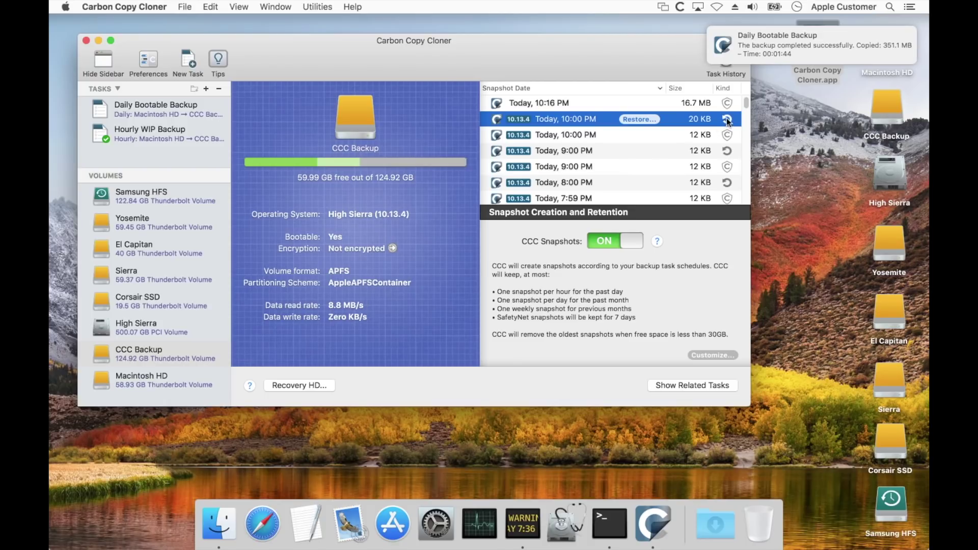
pyautogui.moveTo(727, 121)
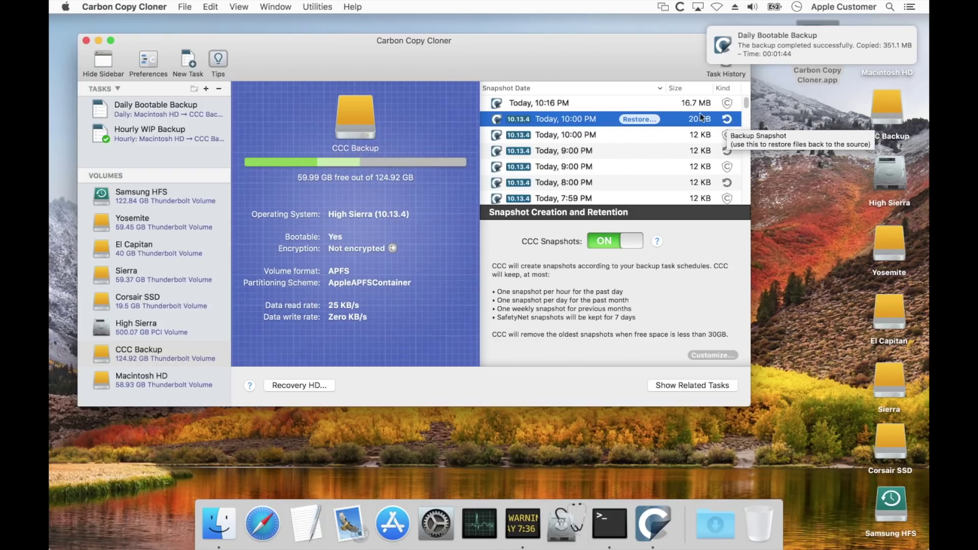
# Dismiss the Daily Bootable Backup completion report and inspect the 10:16 PM and 10:17 PM snapshots on CCC Backup.
pyautogui.click(189, 112)
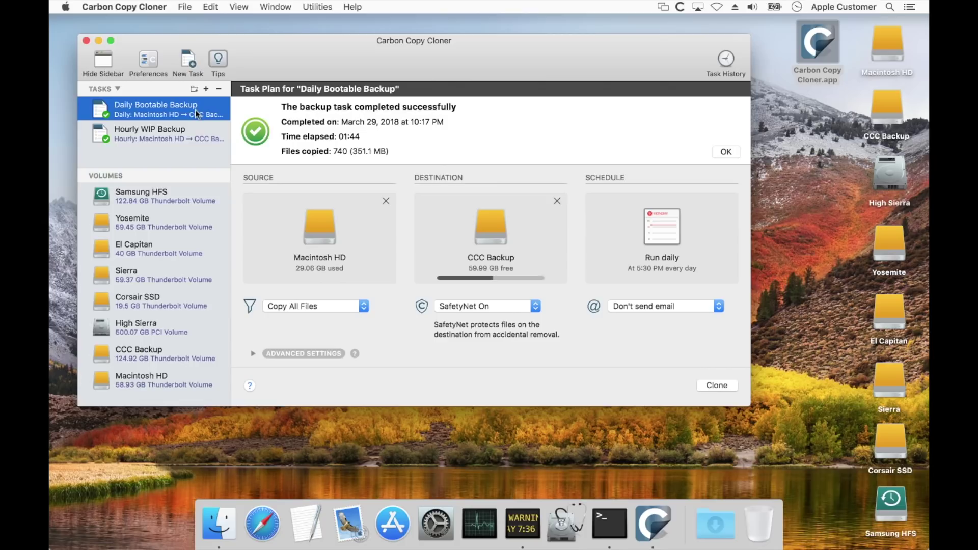
pyautogui.click(721, 153)
pyautogui.click(153, 356)
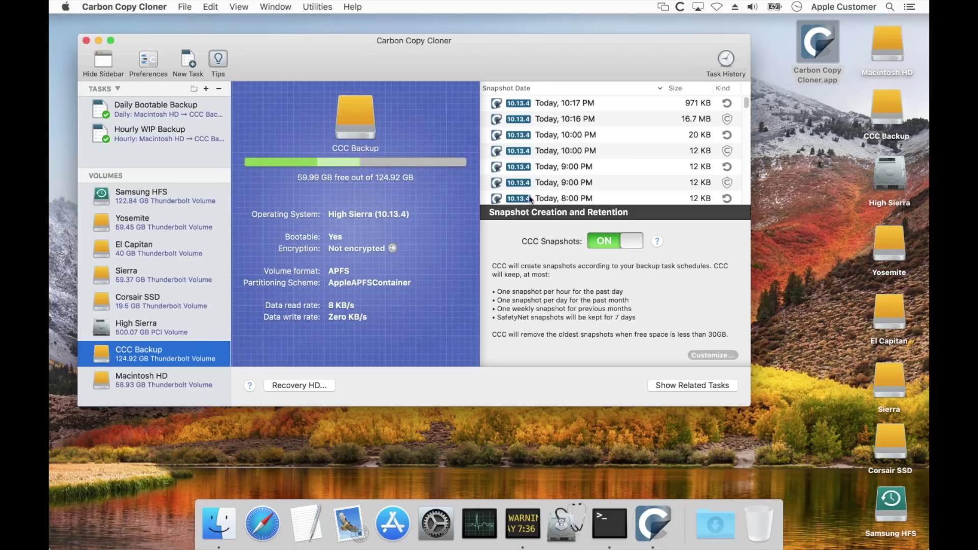
pyautogui.click(678, 121)
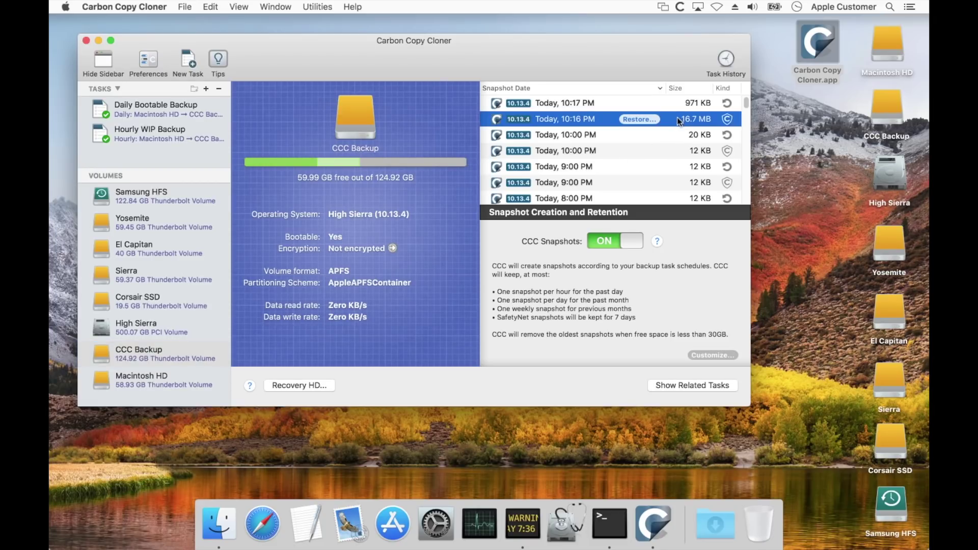
pyautogui.click(665, 102)
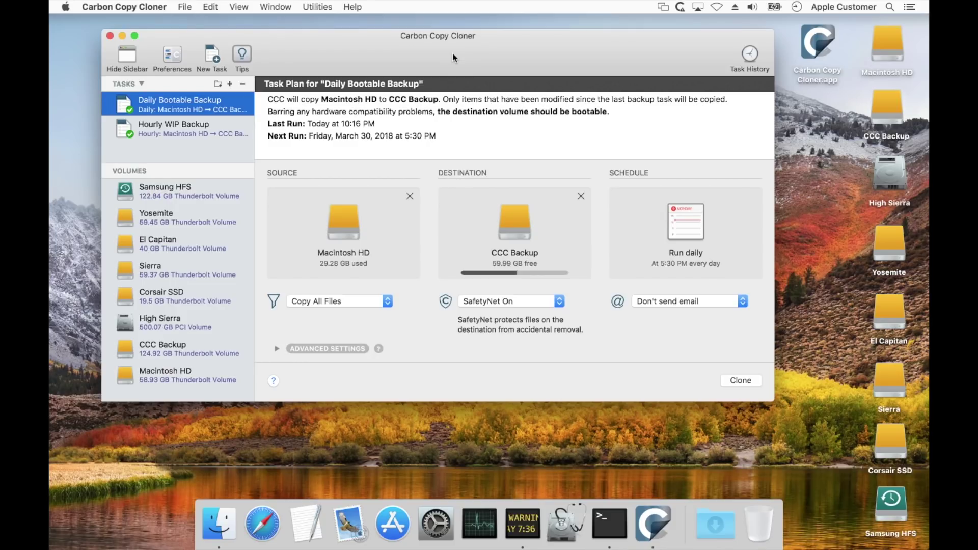
# Browse the CCC Backup disk in Finder to Users, apple, Desktop in a widened window, then close it.
pyautogui.doubleClick(887, 108)
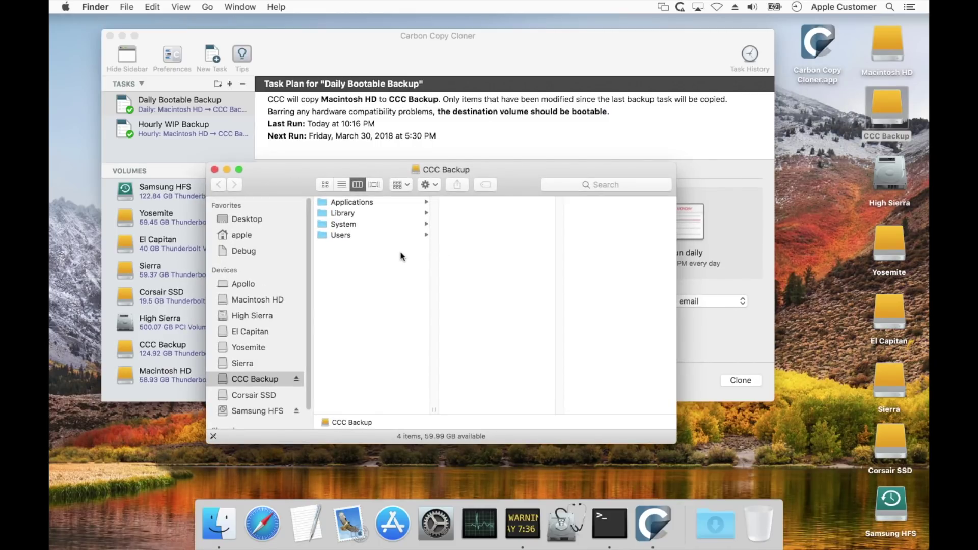
pyautogui.click(372, 236)
pyautogui.click(493, 203)
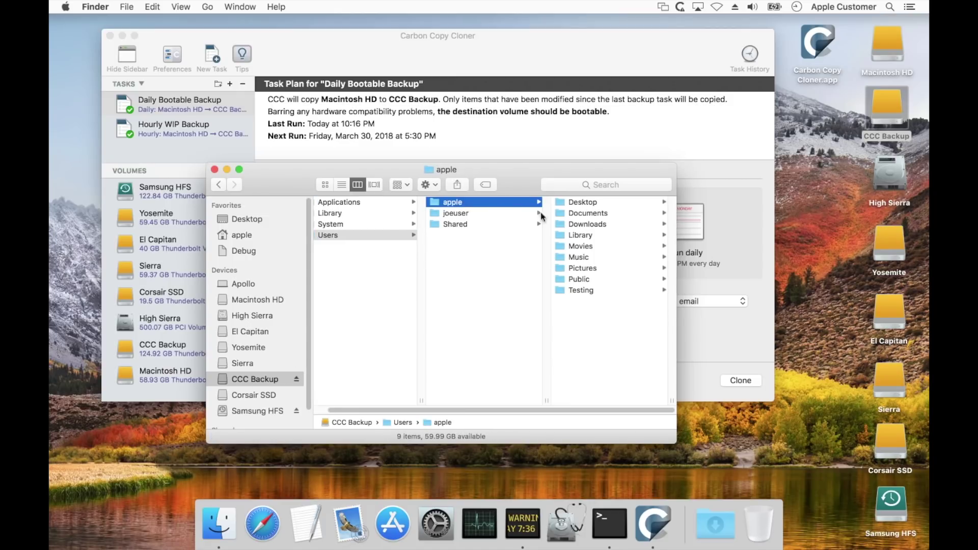
pyautogui.click(581, 203)
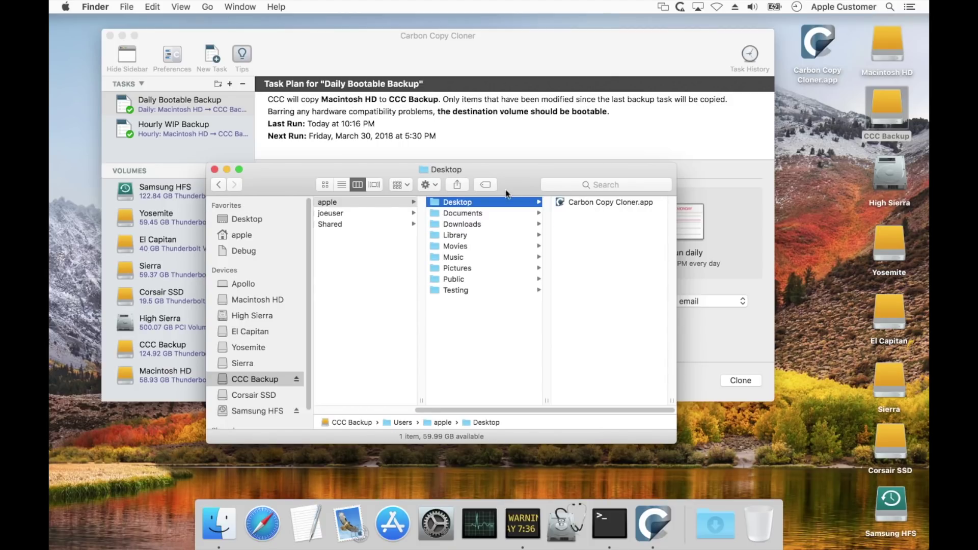
pyautogui.moveTo(675, 441); pyautogui.dragTo(807, 437)
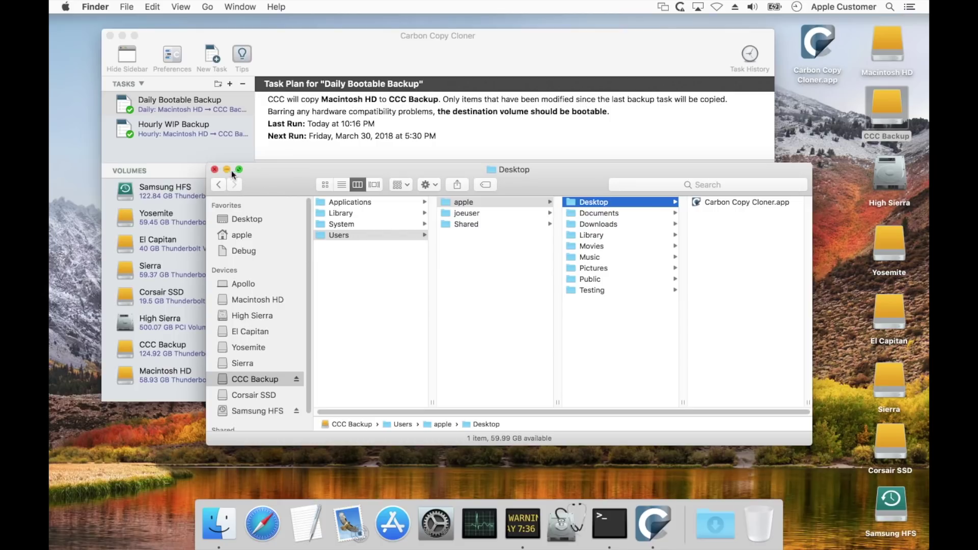
pyautogui.click(214, 170)
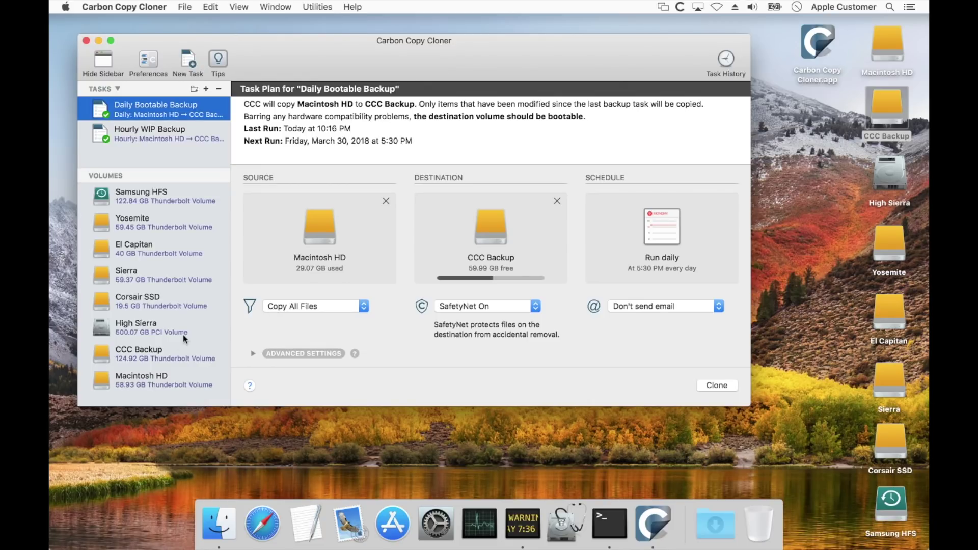
# Start a restore from the 3/21/18, 9:22 PM snapshot on the CCC Backup volume.
pyautogui.click(164, 352)
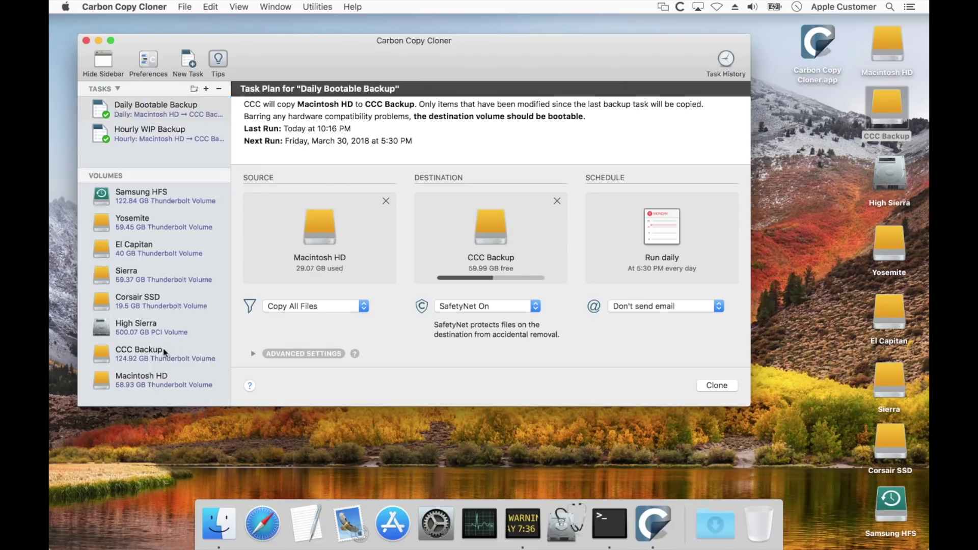
pyautogui.scroll(-10, 562, 176)
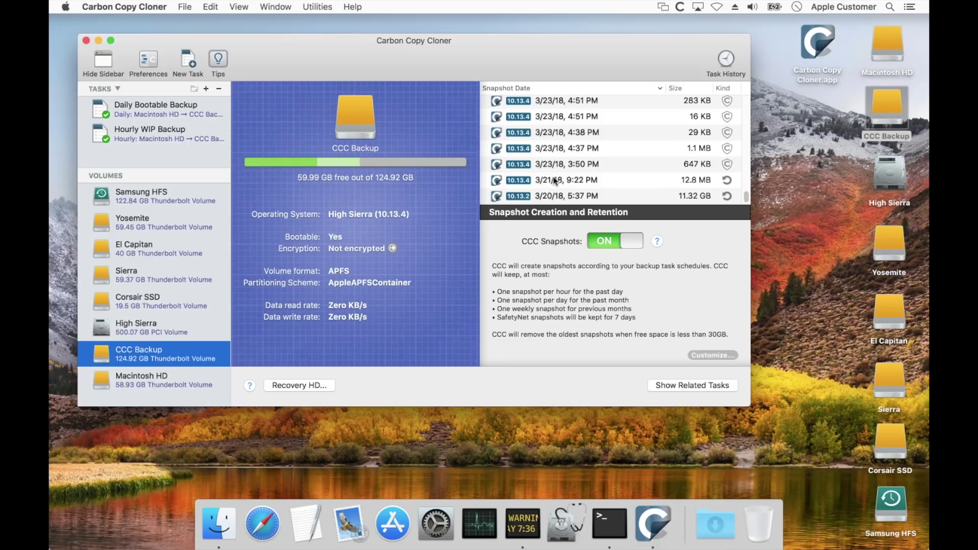
pyautogui.click(554, 180)
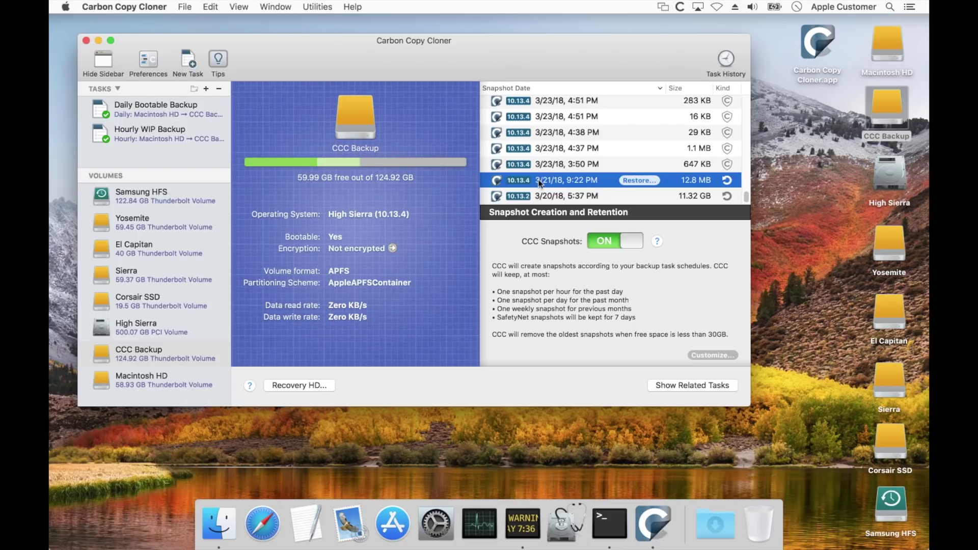
pyautogui.click(629, 180)
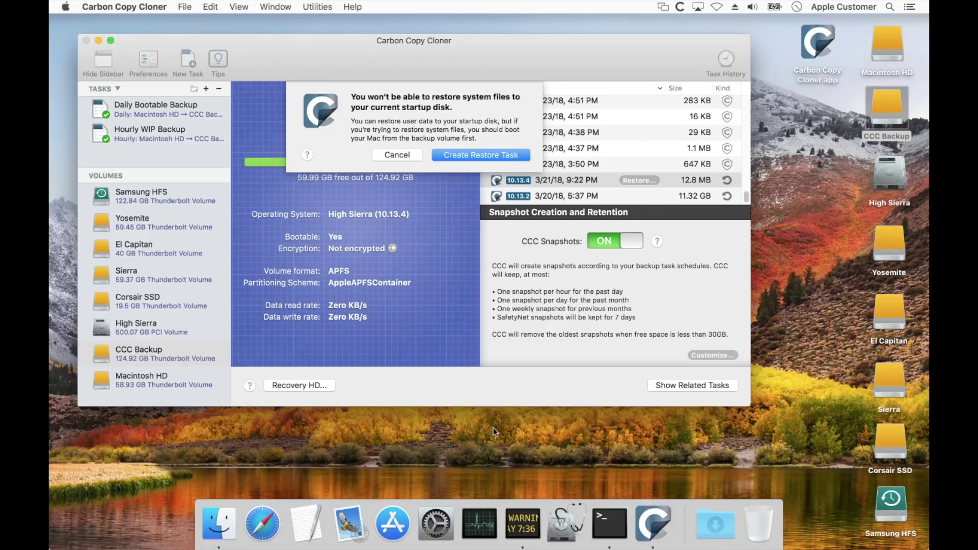
# Look at the available startup systems in the Startup Disk settings of System Preferences, then close them.
pyautogui.click(435, 524)
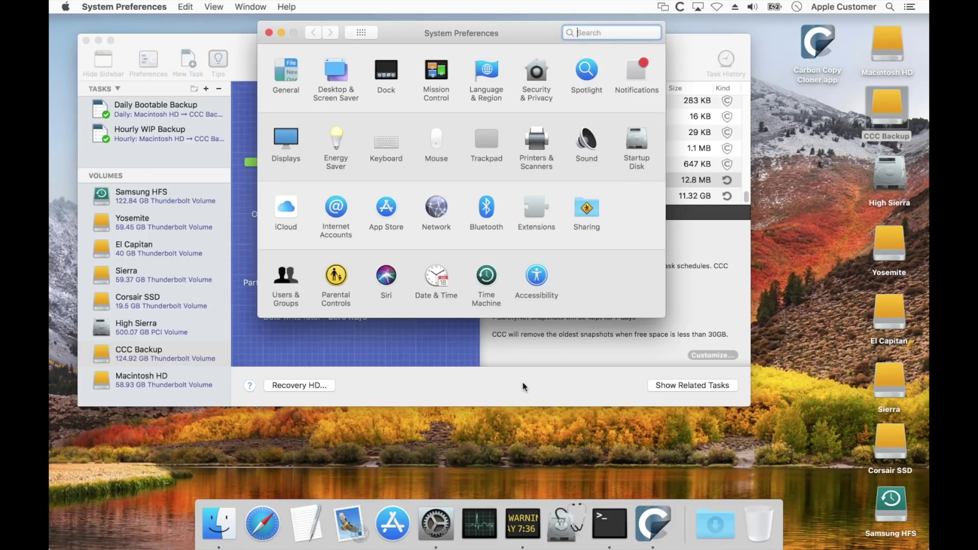
pyautogui.click(637, 146)
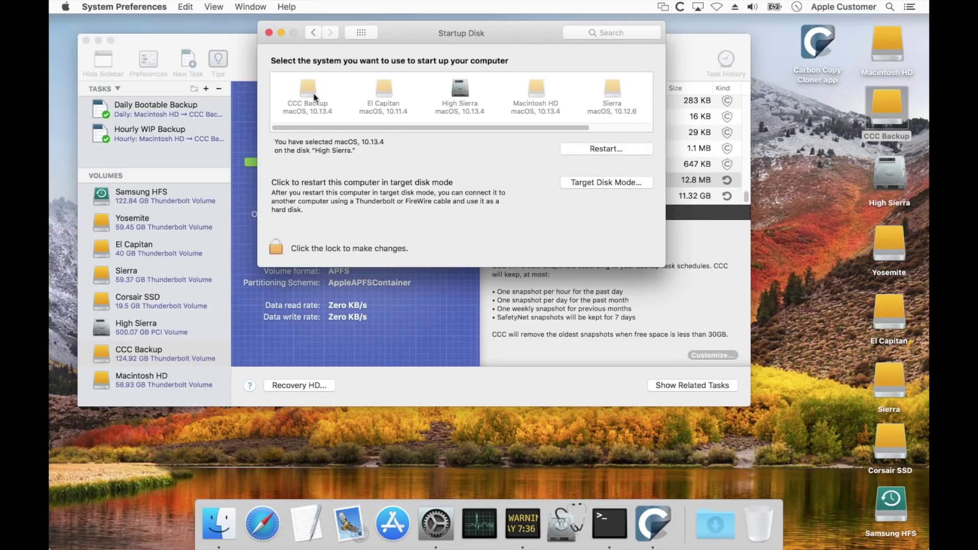
pyautogui.click(269, 34)
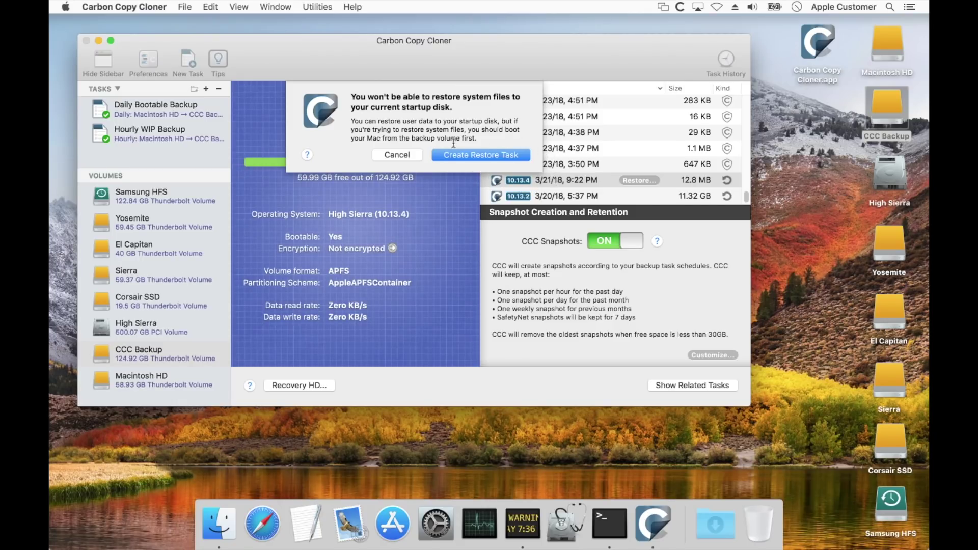
# Create the restore task for the 3/21/18, 9:22 PM snapshot and exclude all of the snapshot's items in its filter.
pyautogui.click(481, 155)
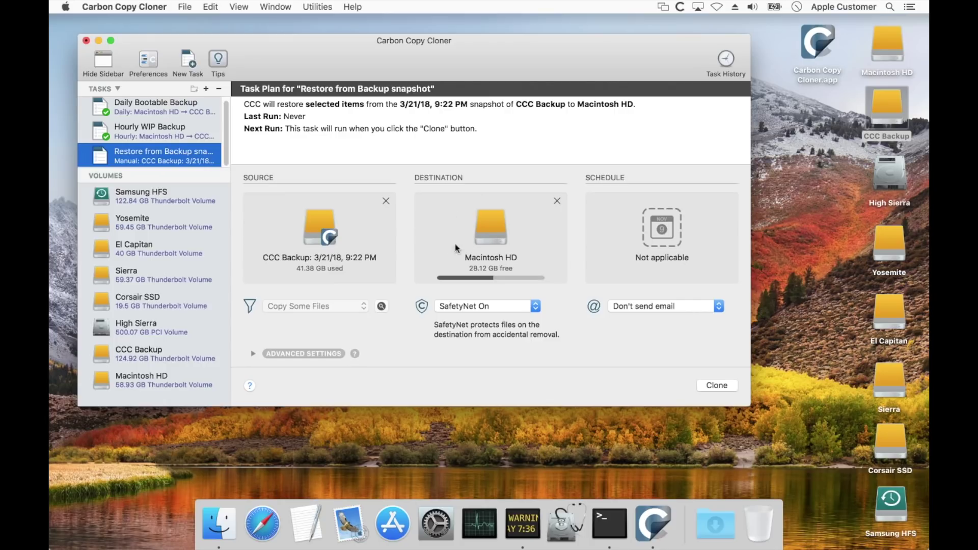
pyautogui.click(382, 306)
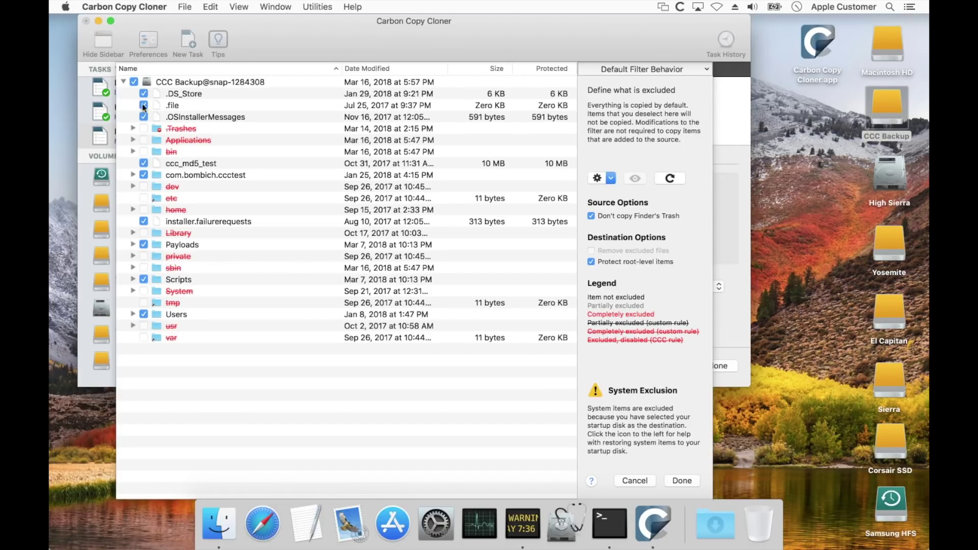
pyautogui.click(134, 82)
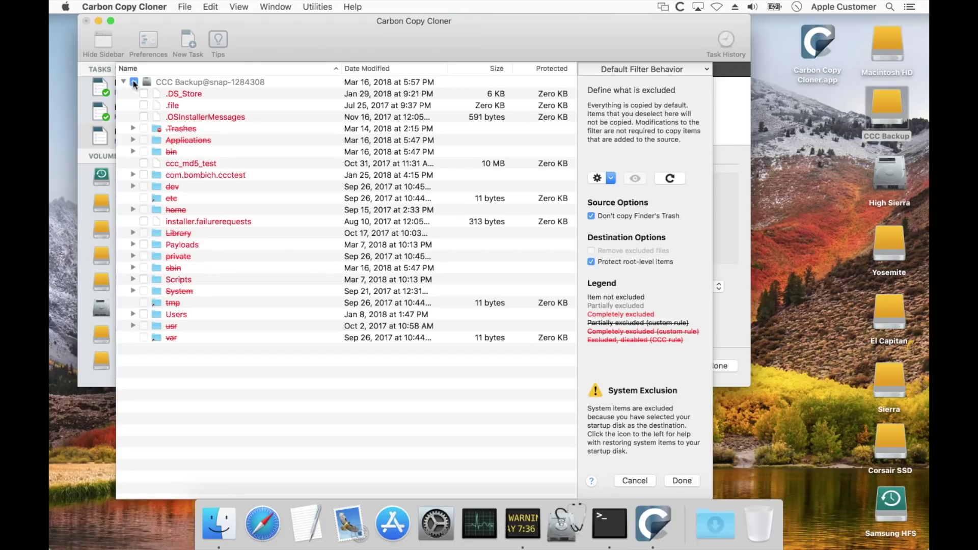
# Include only bigfile.txt from Users, apple, Desktop in the restore filter and accept the filter.
pyautogui.click(133, 314)
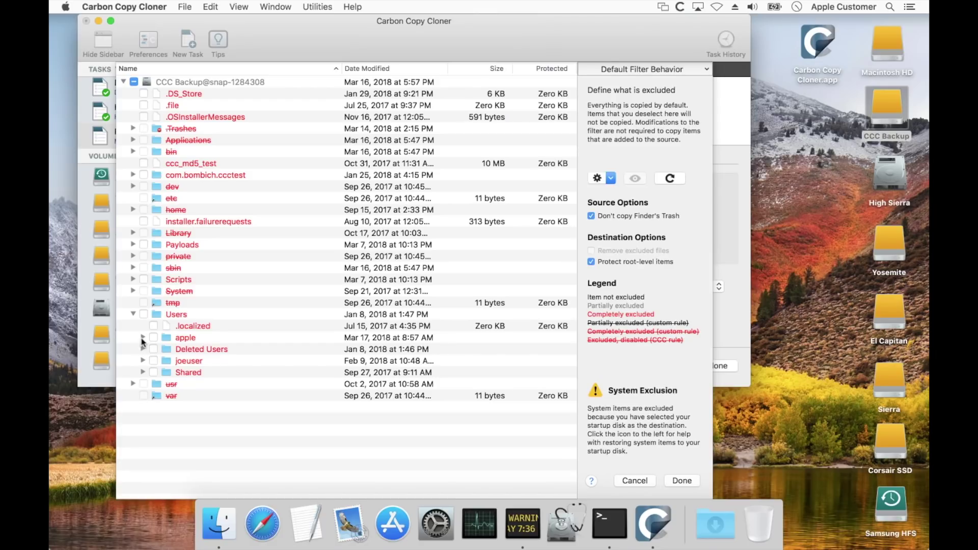
pyautogui.click(143, 337)
pyautogui.scroll(-3, 155, 365)
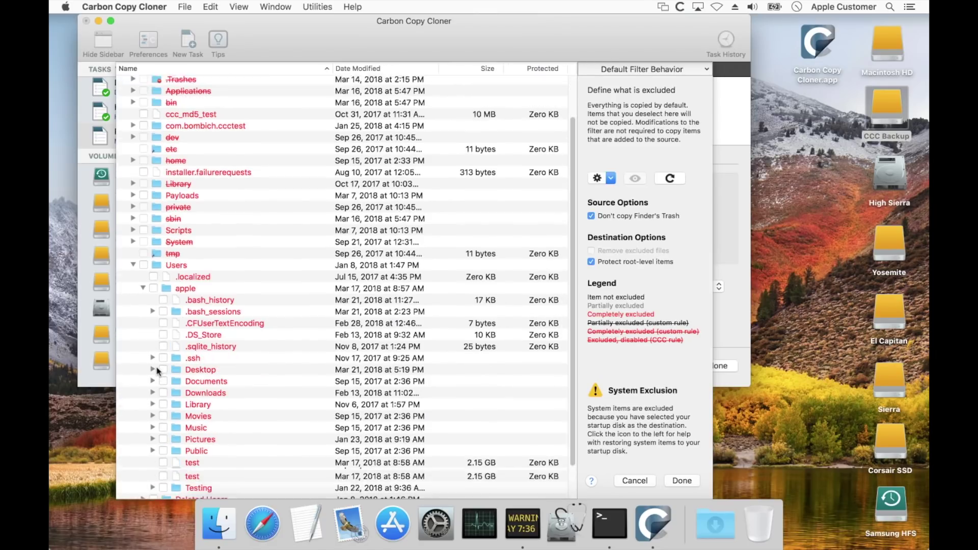
pyautogui.click(152, 360)
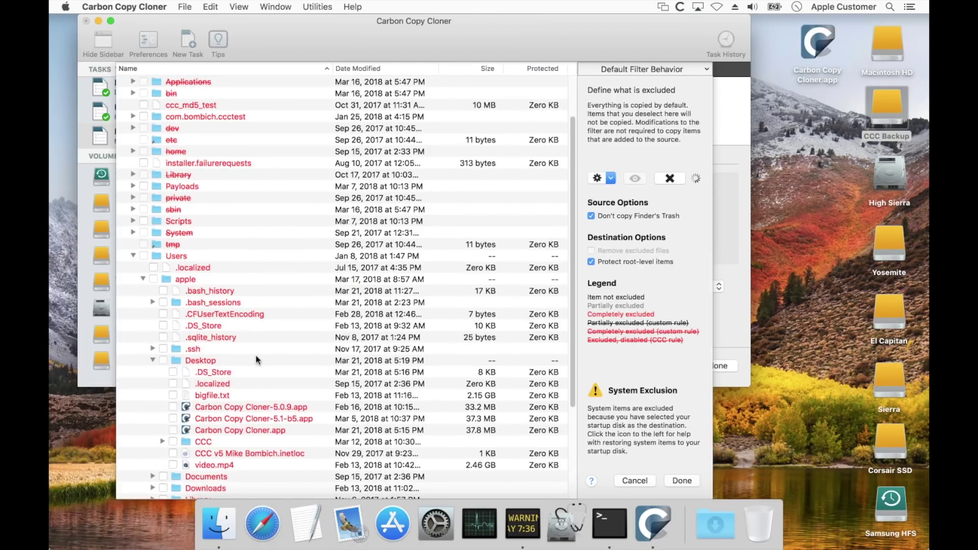
pyautogui.click(173, 395)
pyautogui.click(680, 480)
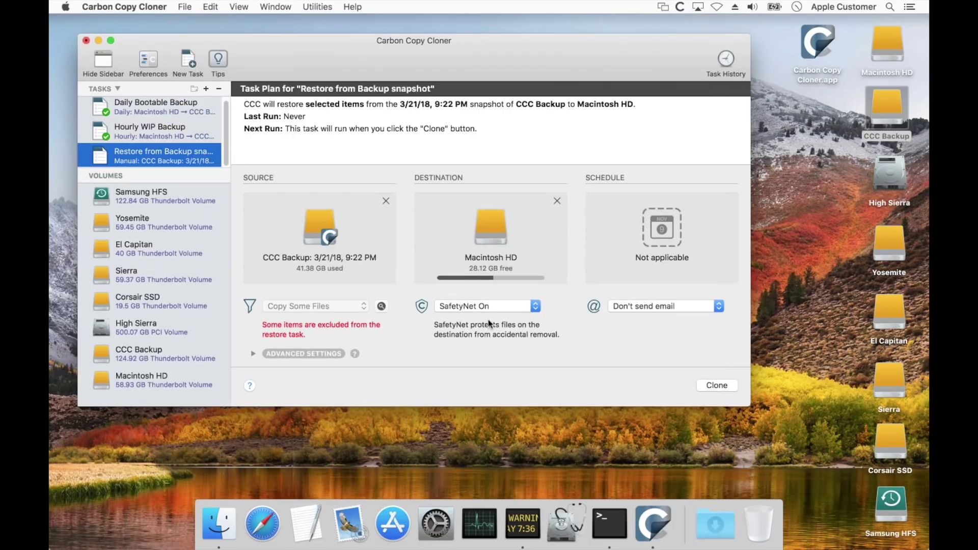
# Run the restore task and check for bigfile.txt on the desktop behind the Carbon Copy Cloner window.
pyautogui.click(717, 385)
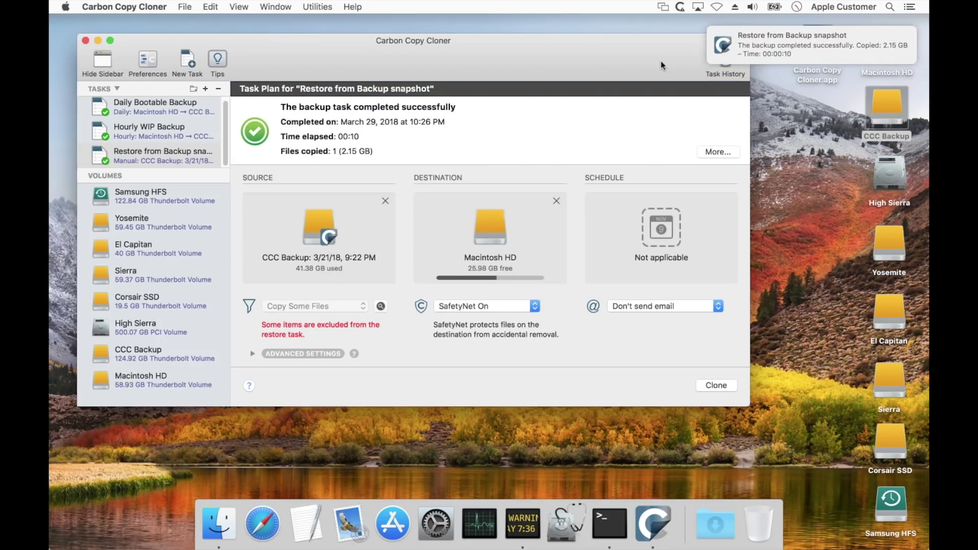
pyautogui.moveTo(696, 62); pyautogui.dragTo(650, 64)
pyautogui.click(822, 252)
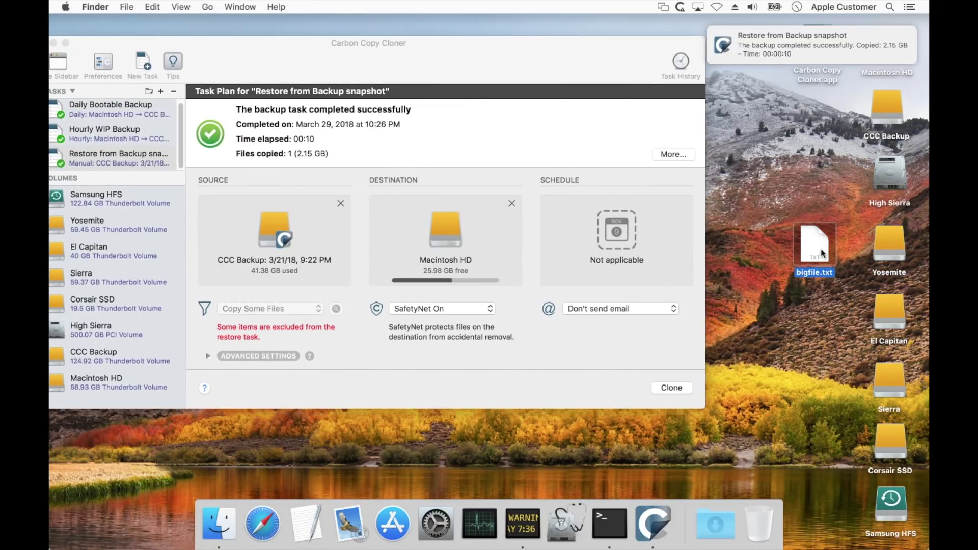
pyautogui.click(587, 75)
pyautogui.moveTo(558, 64); pyautogui.dragTo(626, 57)
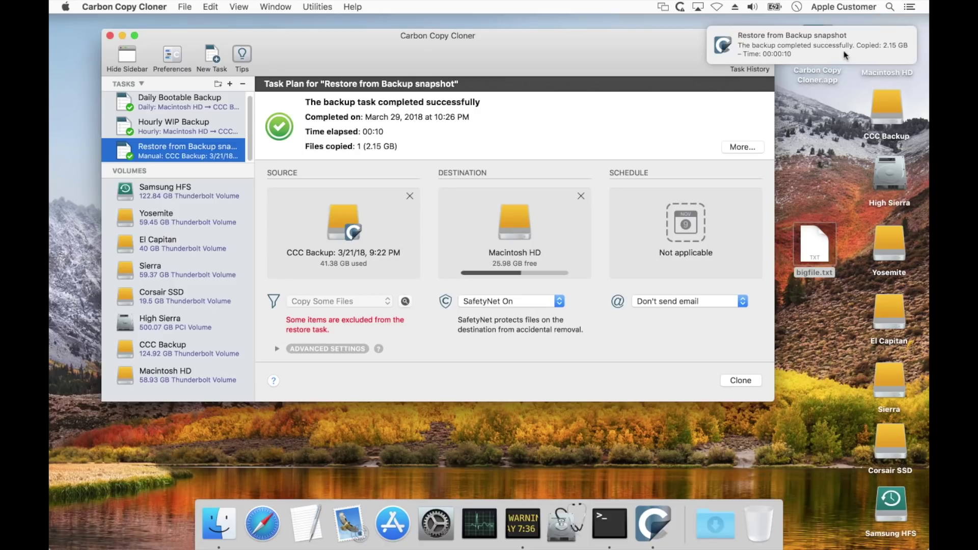
# Dismiss the restore completion notification and move bigfile.txt from the desktop to the Trash.
pyautogui.click(846, 55)
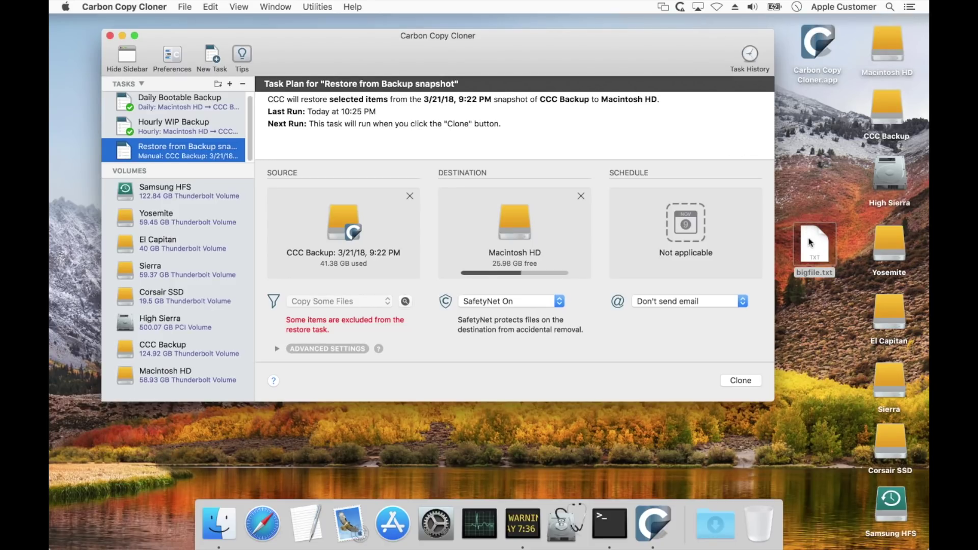
pyautogui.click(811, 242)
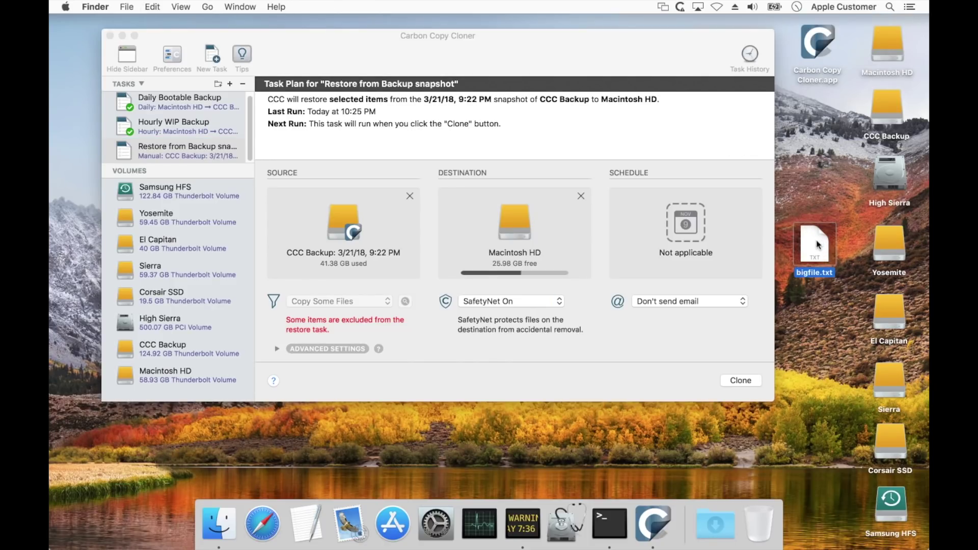
pyautogui.press('super+BackSpace')
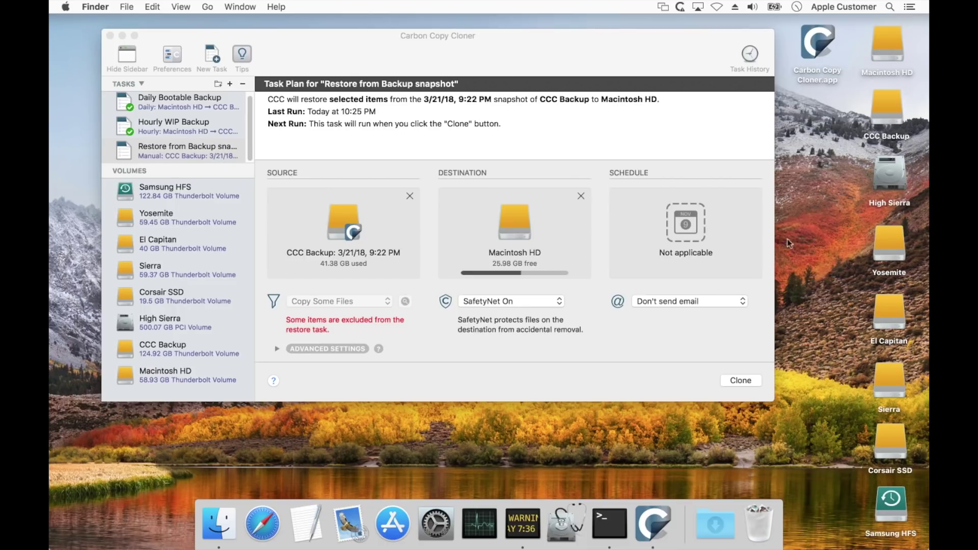
# Reveal the 3/21/18, 9:22 PM snapshot of the CCC Backup volume in Finder.
pyautogui.click(216, 155)
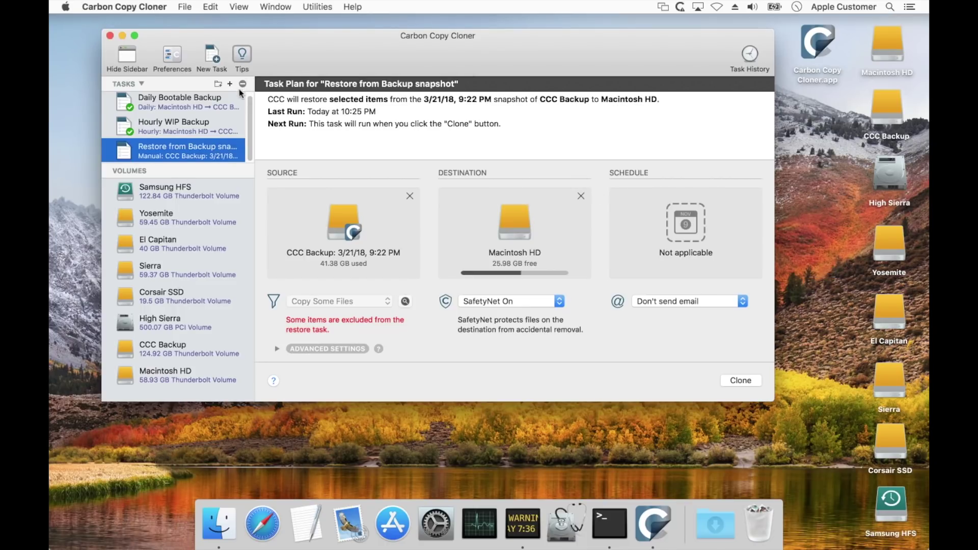
pyautogui.click(173, 359)
pyautogui.scroll(-10, 560, 179)
pyautogui.click(561, 176)
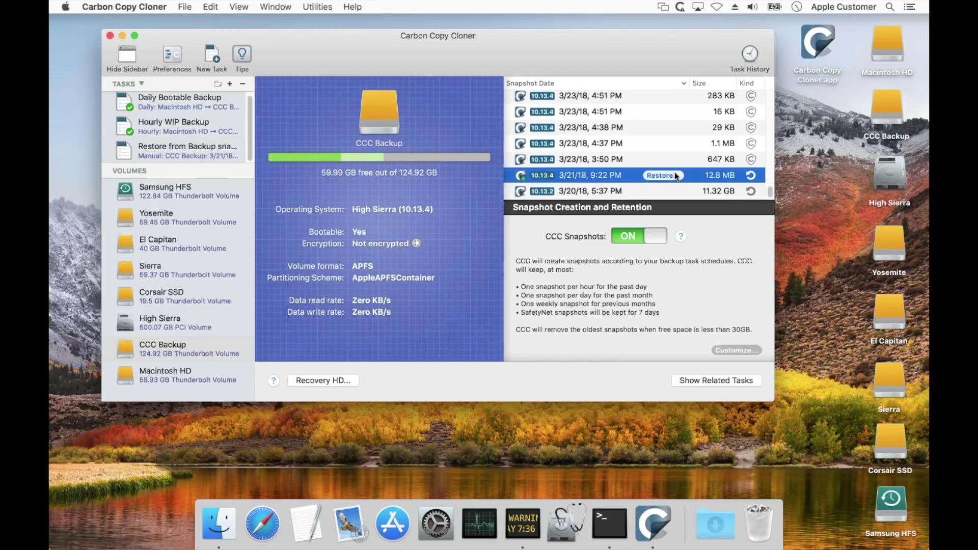
pyautogui.rightClick(574, 176)
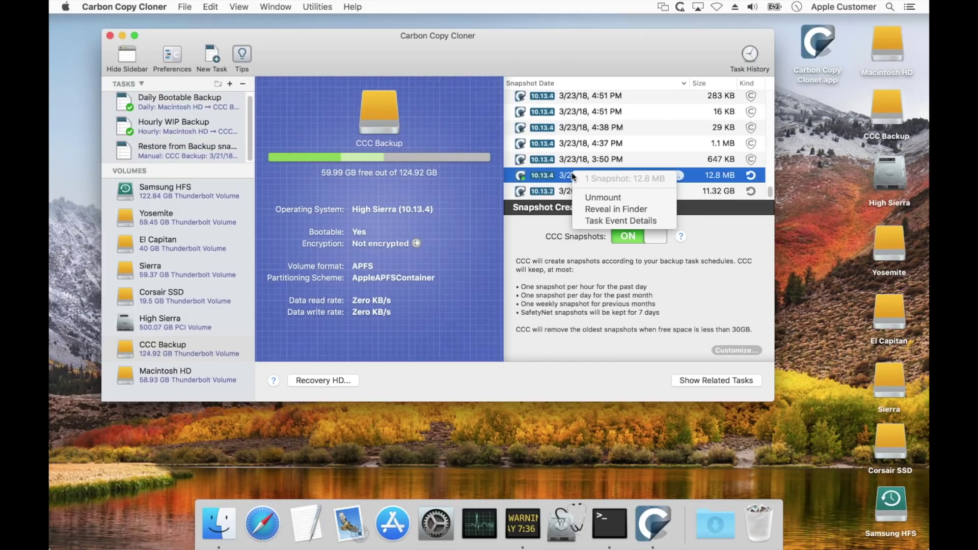
pyautogui.click(598, 210)
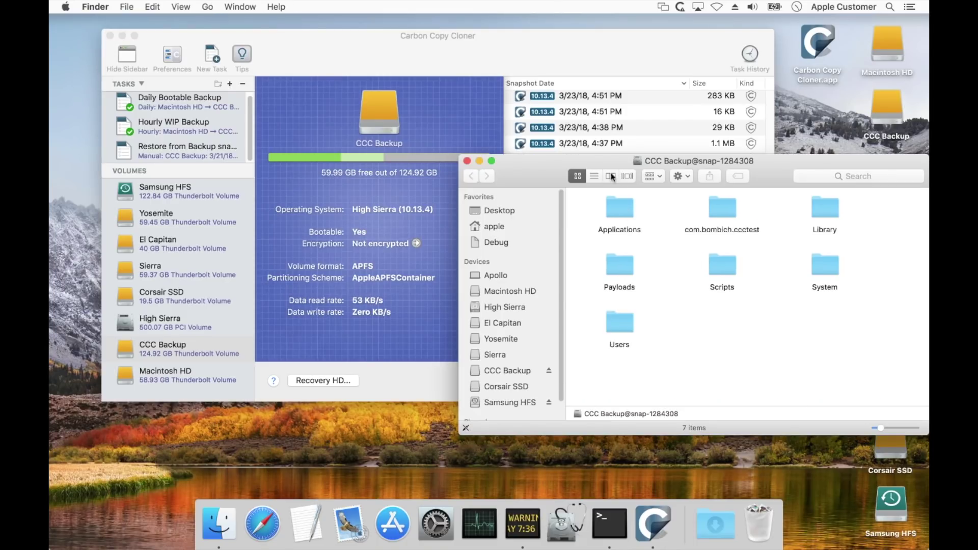
# Browse the snapshot in column view to the Users, apple, Desktop folder.
pyautogui.click(610, 176)
pyautogui.click(719, 260)
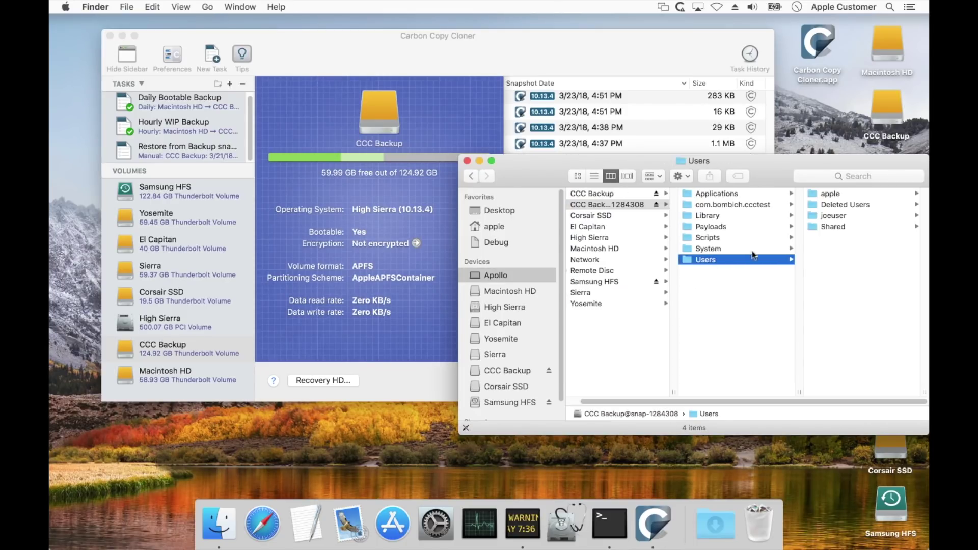
pyautogui.click(833, 194)
pyautogui.click(861, 195)
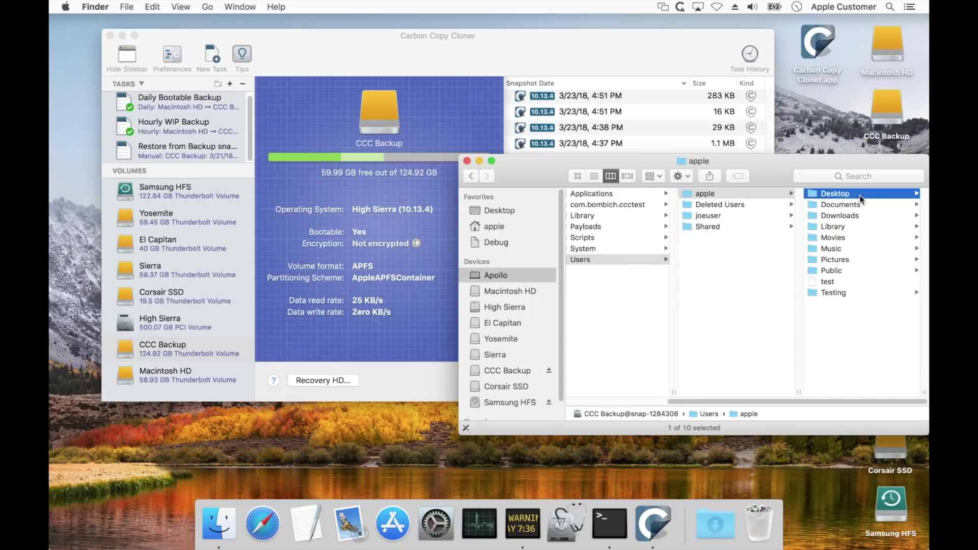
# Copy video.mp4 from the snapshot's Desktop folder to the current desktop and close the enlarged Finder window.
pyautogui.moveTo(865, 168); pyautogui.dragTo(677, 197)
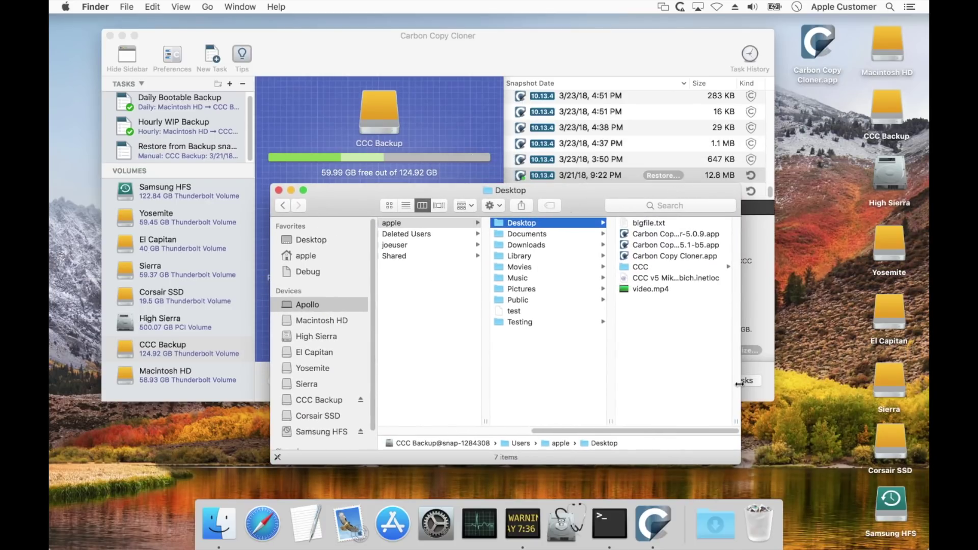
pyautogui.moveTo(736, 450); pyautogui.dragTo(792, 467)
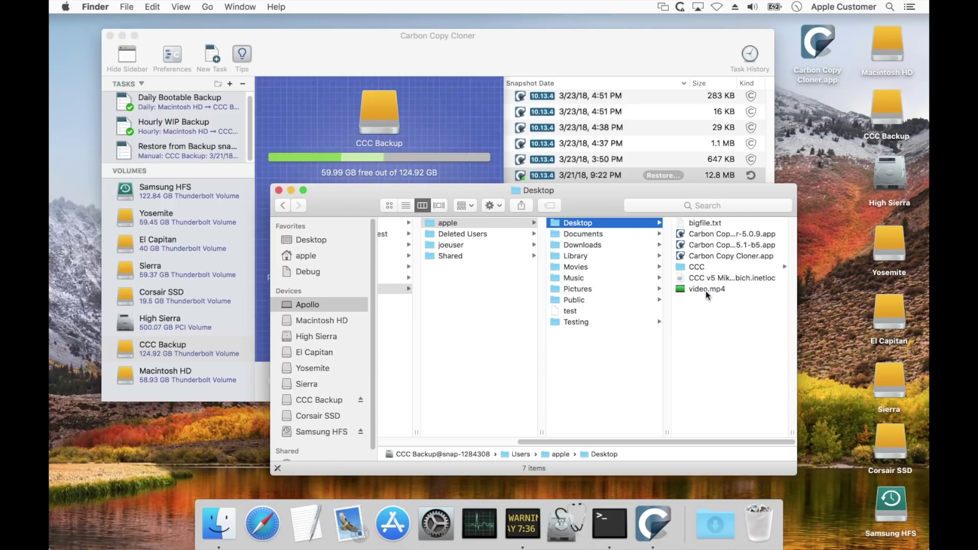
pyautogui.moveTo(705, 289); pyautogui.dragTo(831, 171)
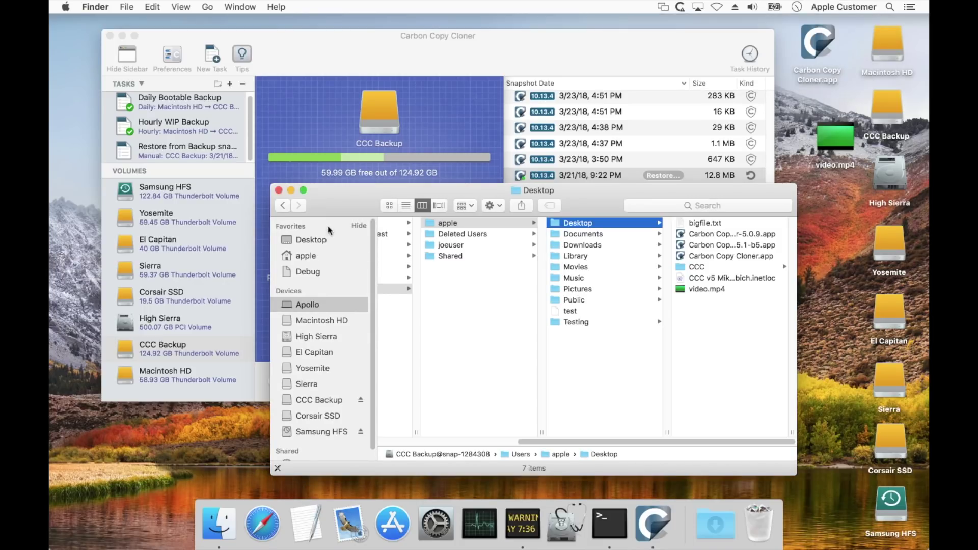
pyautogui.click(279, 191)
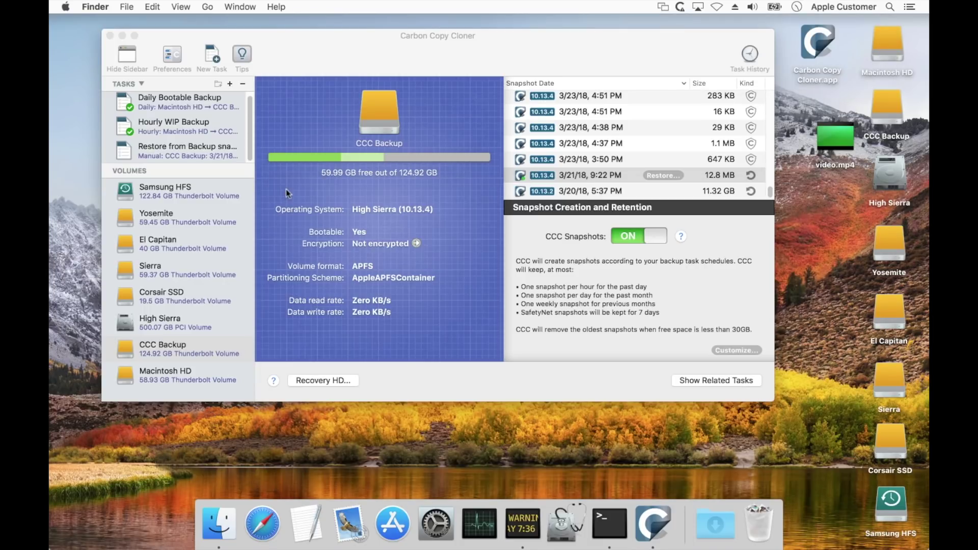
# Examine the actions available for the mounted 3/21/18, 9:22 PM snapshot on CCC Backup without choosing one.
pyautogui.click(577, 177)
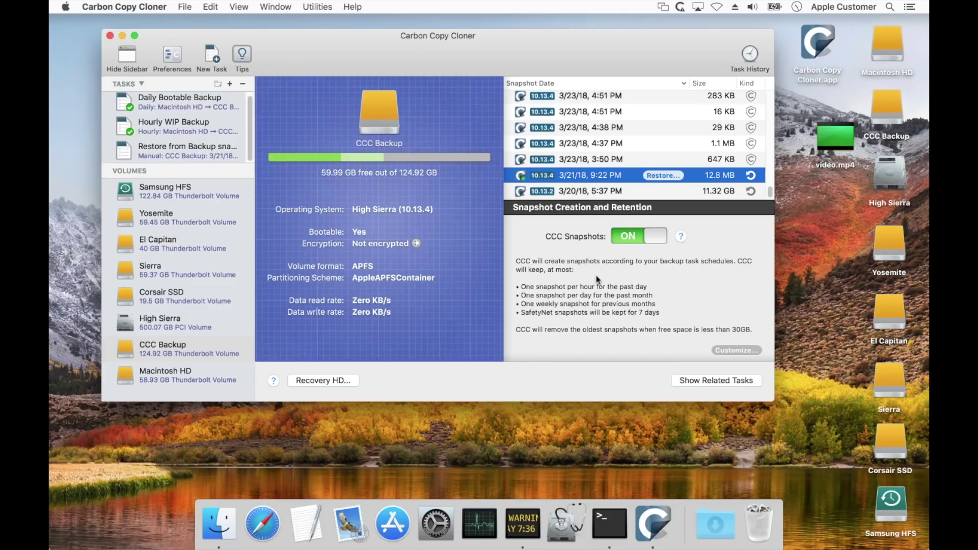
pyautogui.rightClick(543, 176)
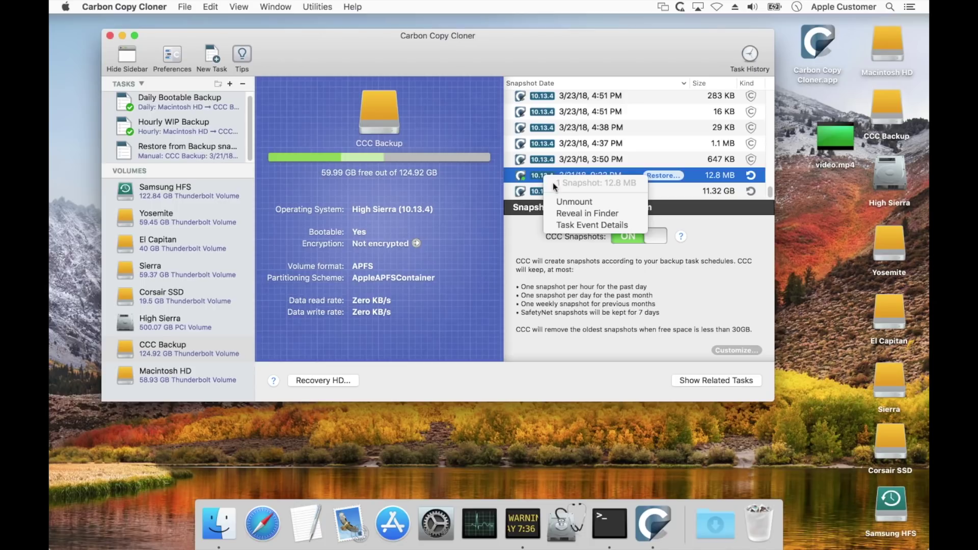
pyautogui.click(526, 224)
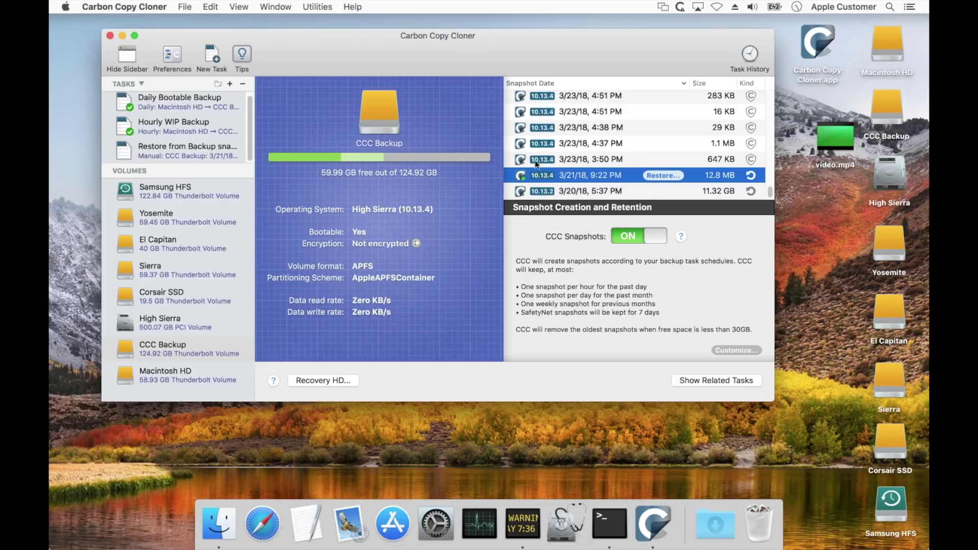
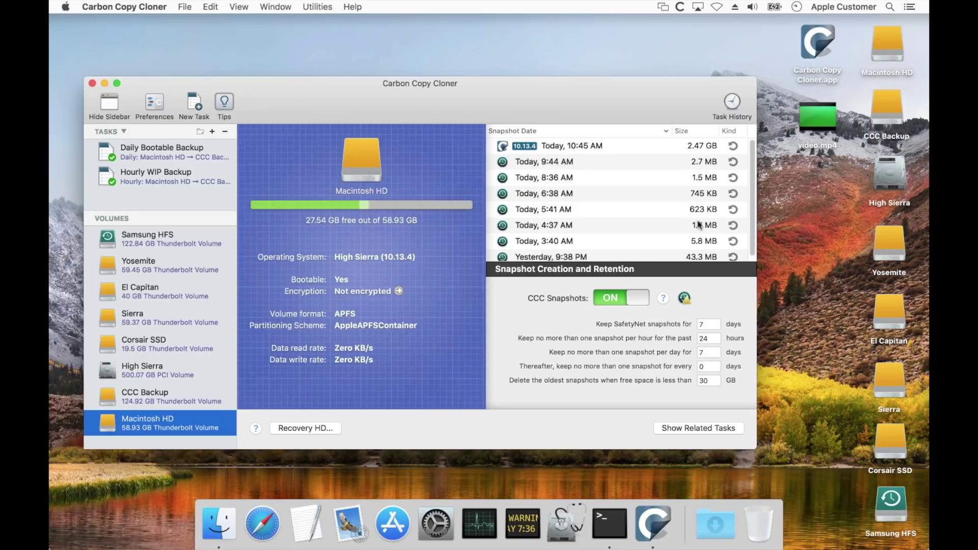
# Examine the size and available actions of yesterday's 9:38 PM snapshot on Macintosh HD.
pyautogui.scroll(-1, 698, 225)
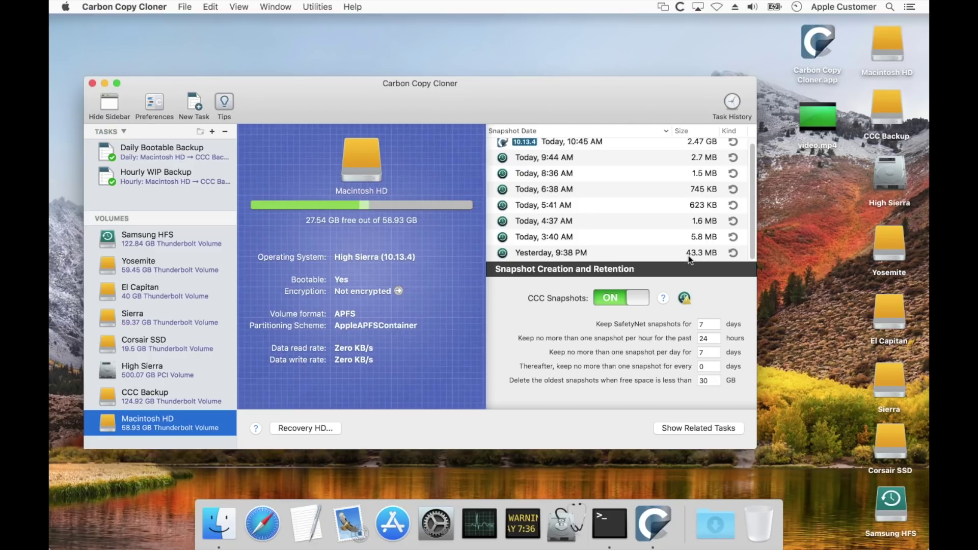
pyautogui.click(661, 254)
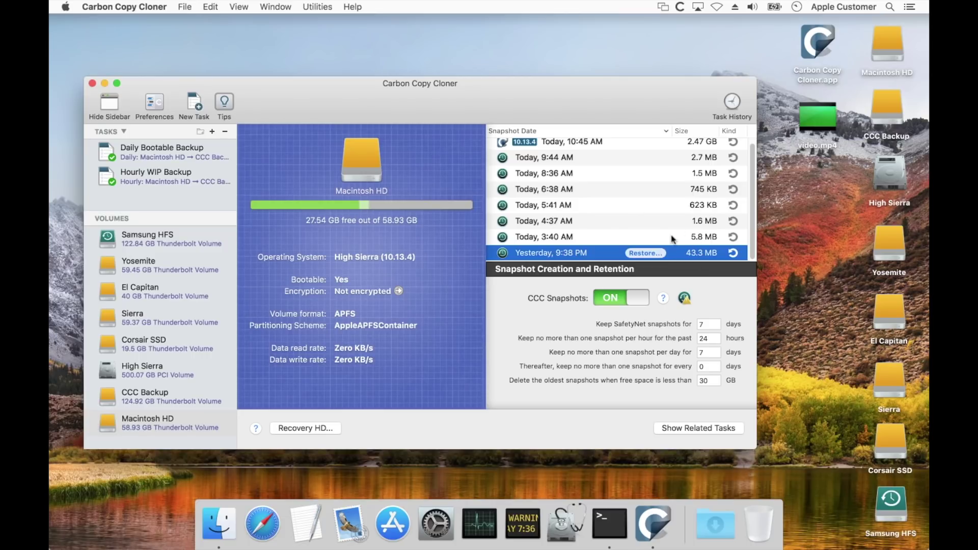
pyautogui.rightClick(596, 254)
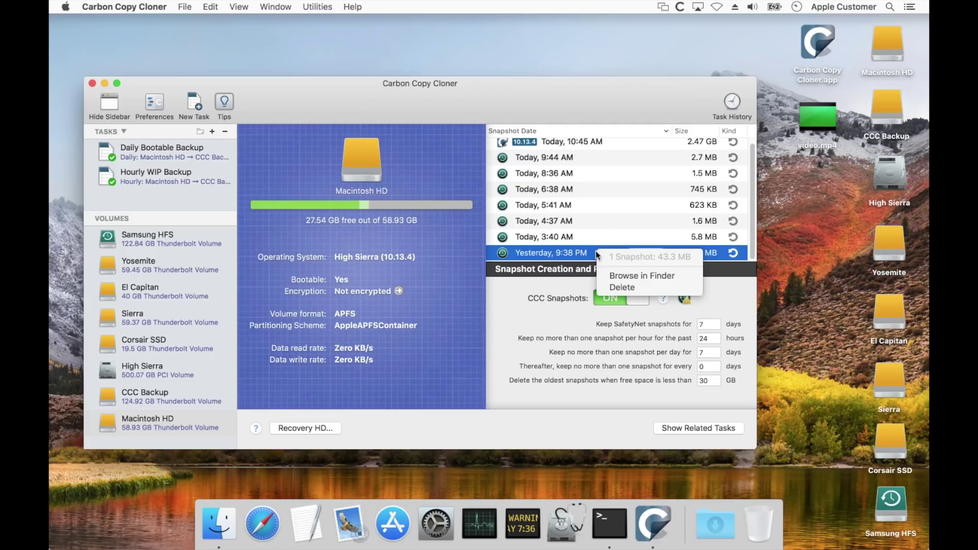
pyautogui.click(568, 257)
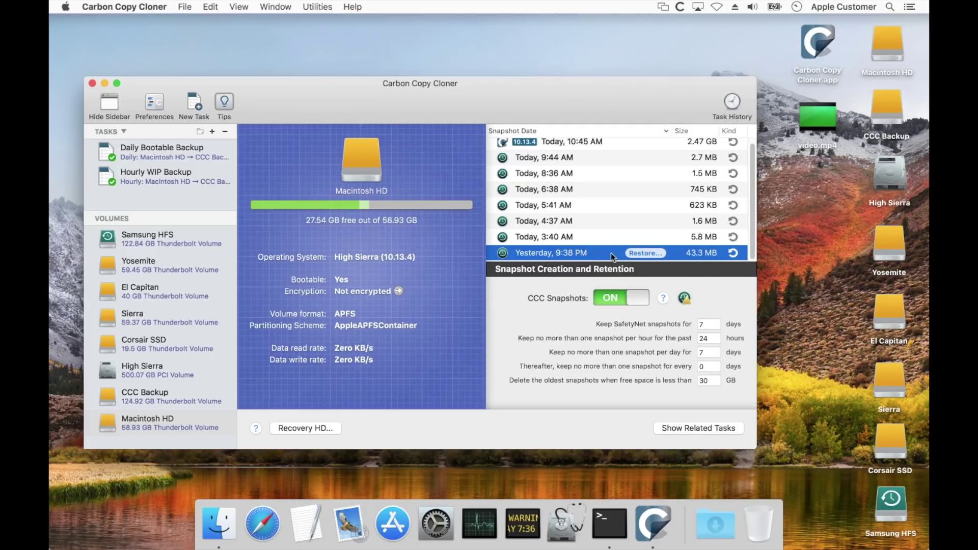
# Select the four oldest Macintosh HD snapshots, from today 5:41 AM back to yesterday 9:38 PM, and check their combined size.
pyautogui.moveTo(607, 206); pyautogui.dragTo(605, 248)
pyautogui.rightClick(605, 230)
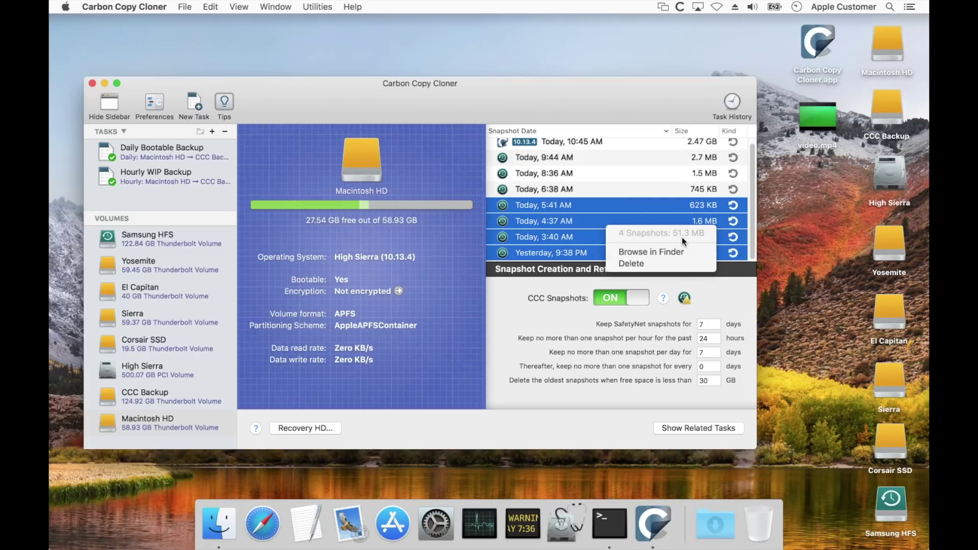
# Delete the four selected Macintosh HD snapshots, from today 5:41 AM back to yesterday 9:38 PM, and check the volume's disk usage.
pyautogui.click(586, 258)
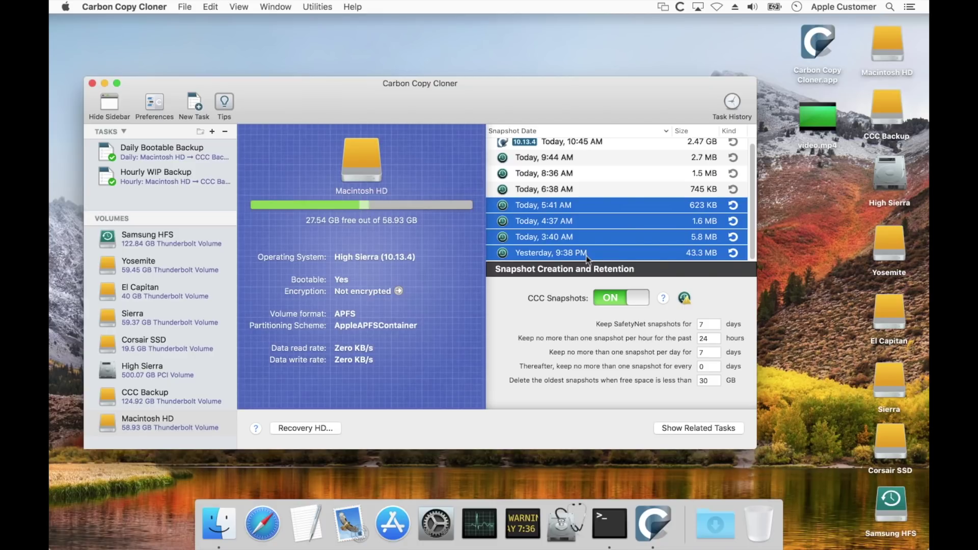
pyautogui.press('BackSpace')
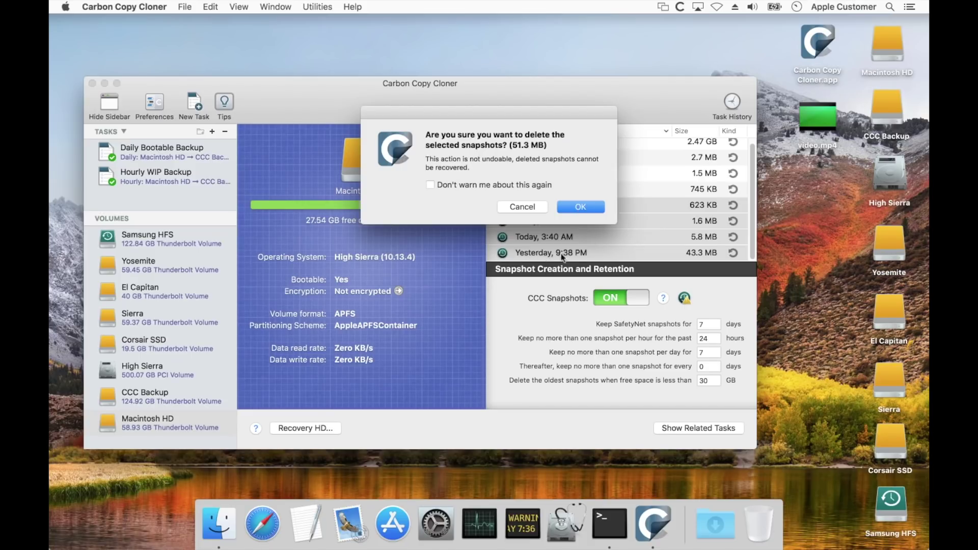
pyautogui.click(580, 207)
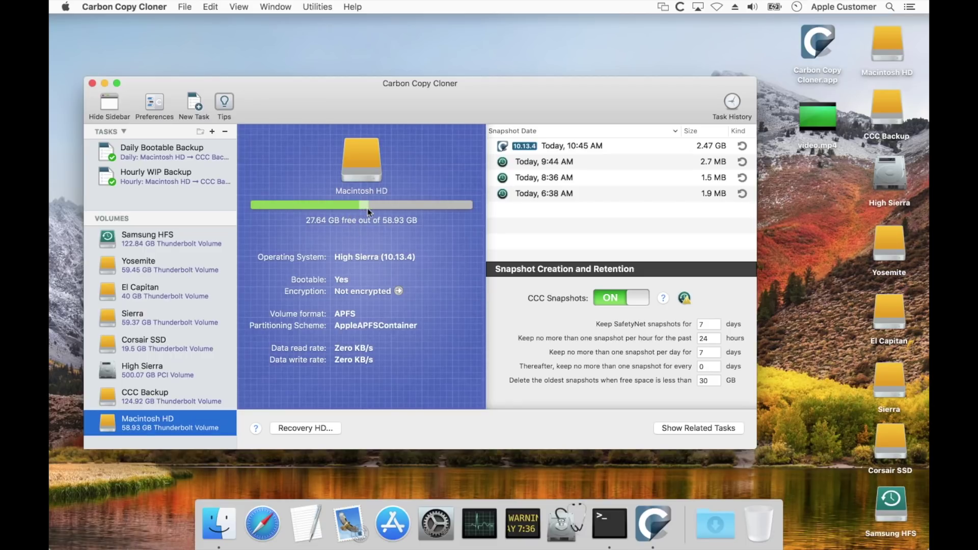
pyautogui.moveTo(362, 210)
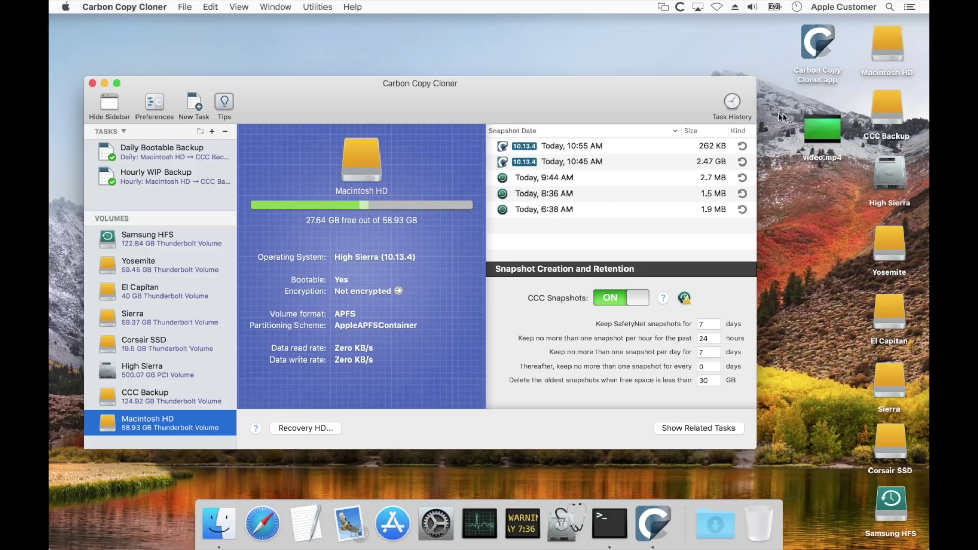
# Check the size of video.mp4 on the desktop in its file information and close the information window.
pyautogui.click(814, 117)
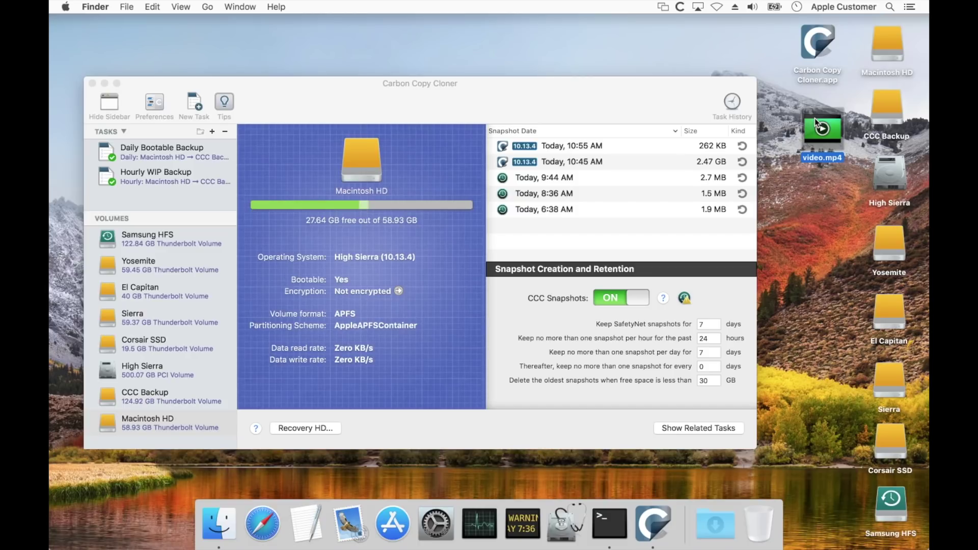
pyautogui.press('super+i')
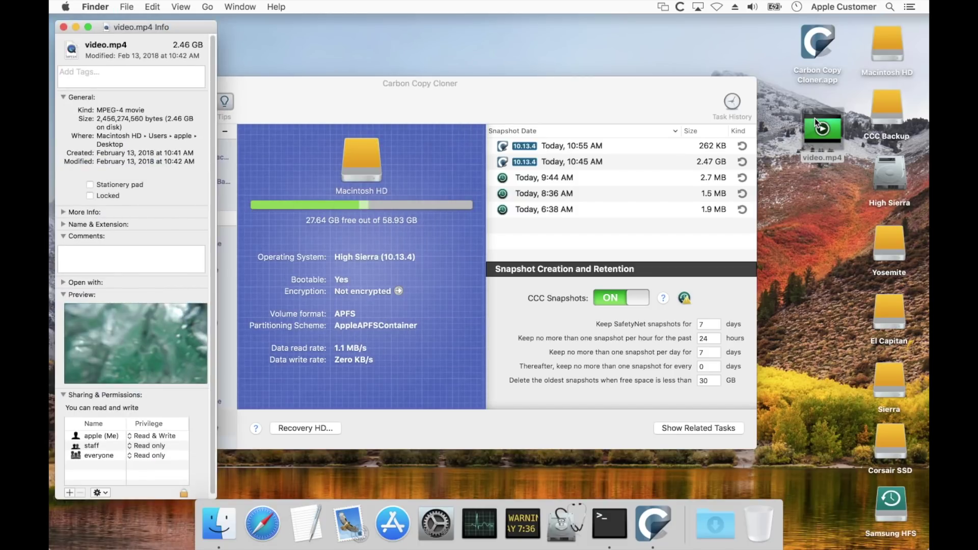
pyautogui.press('super+w')
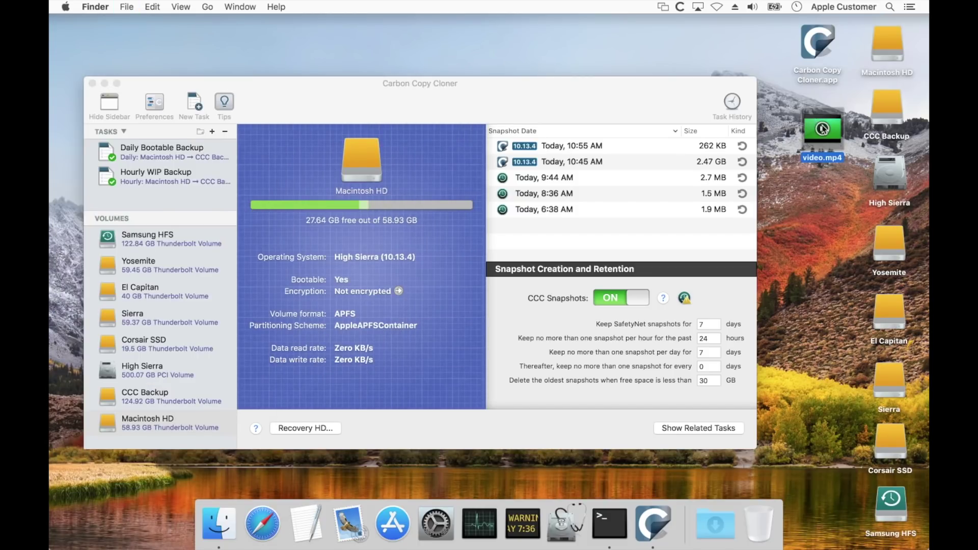
# Move video.mp4 from the desktop to the Trash and empty the Trash.
pyautogui.moveTo(833, 122); pyautogui.dragTo(758, 517)
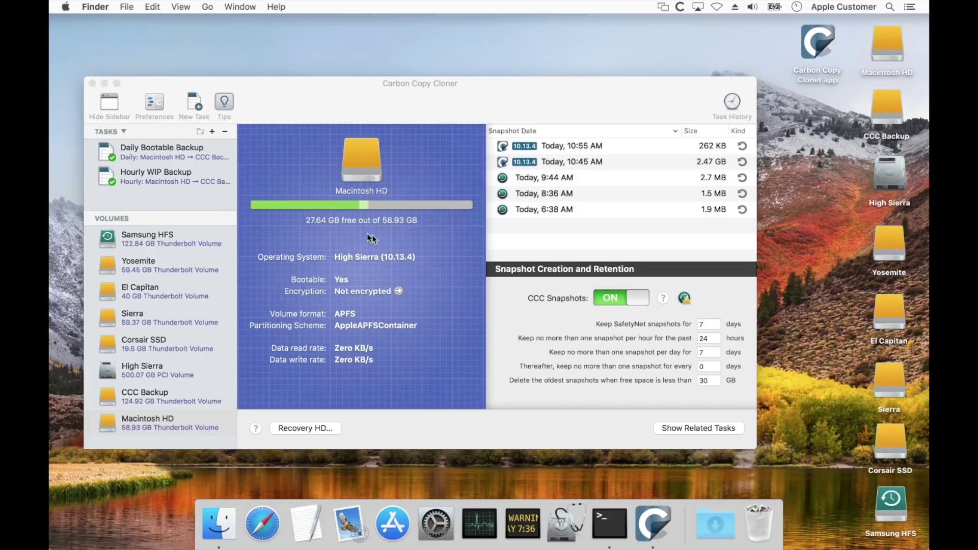
pyautogui.rightClick(756, 519)
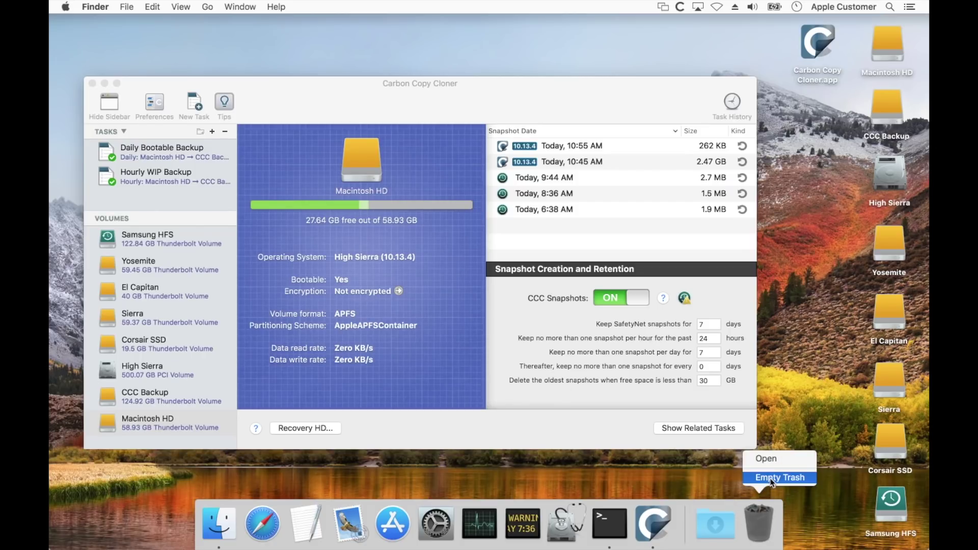
pyautogui.click(771, 481)
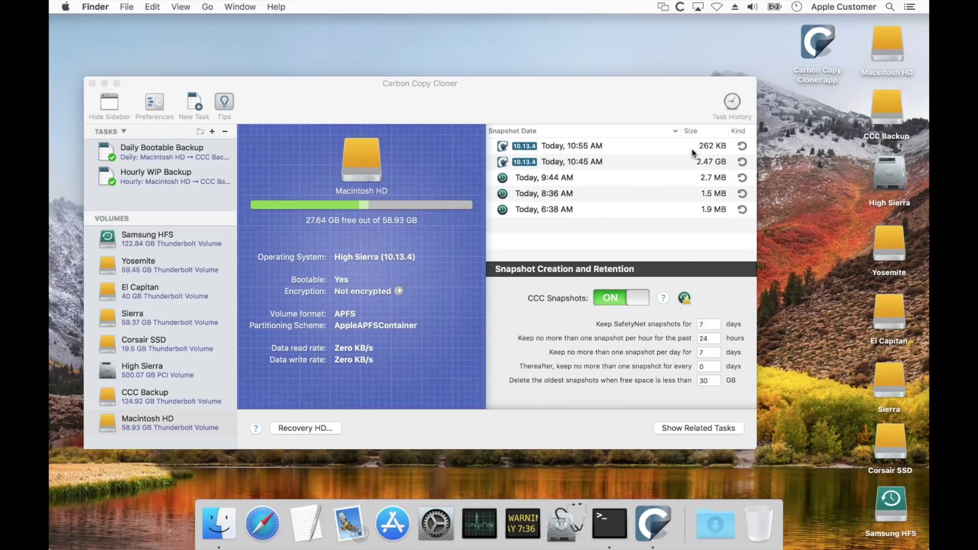
# Refresh the Macintosh HD snapshot sizes by viewing CCC Backup and returning, and check today's 10:55 AM snapshot.
pyautogui.click(634, 147)
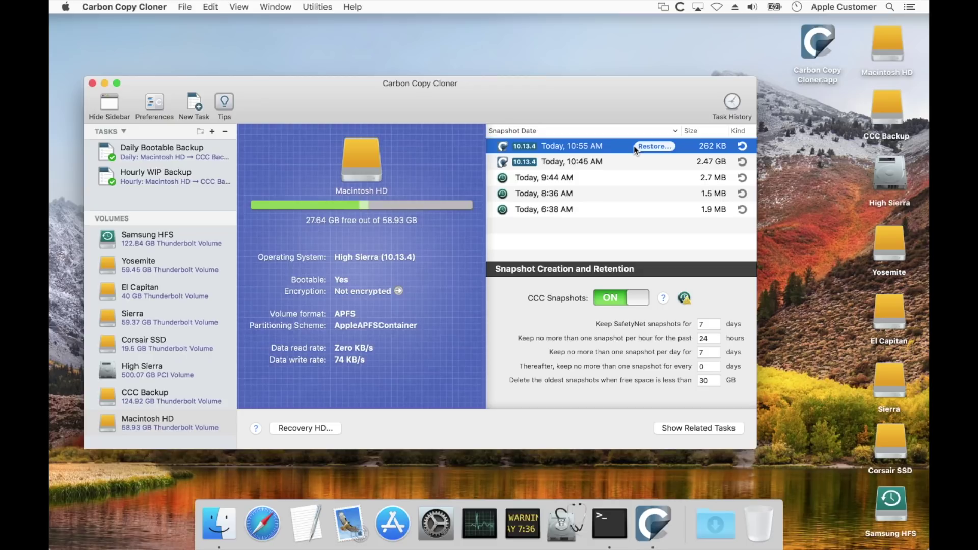
pyautogui.click(151, 409)
pyautogui.click(175, 426)
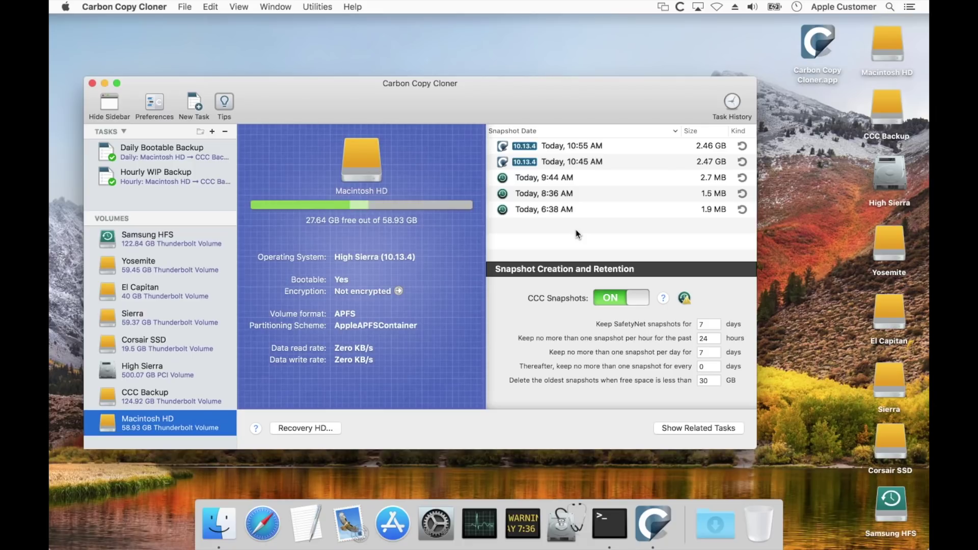
# Delete today's 10:55 AM snapshot from Macintosh HD.
pyautogui.click(630, 148)
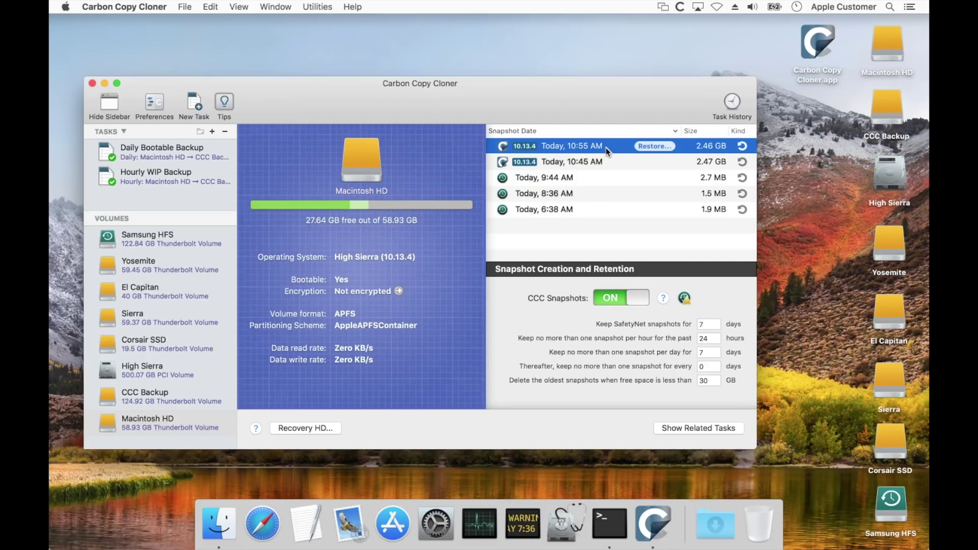
pyautogui.press('Delete')
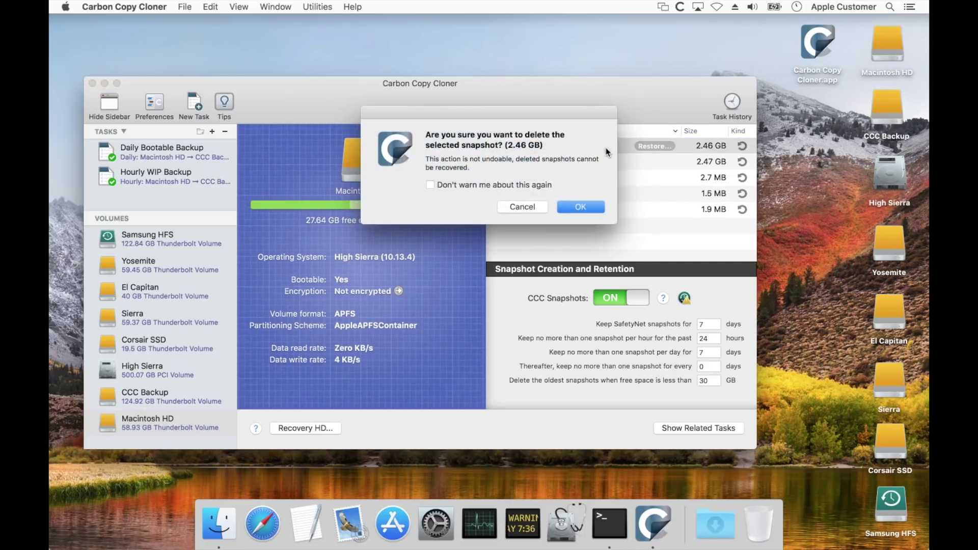
pyautogui.click(577, 204)
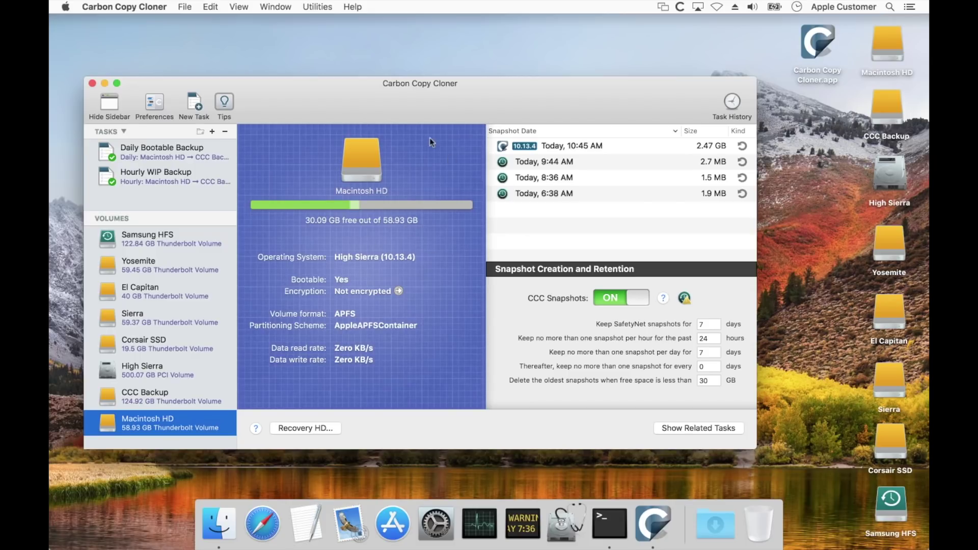
# Open the Carbon Copy Cloner Help documentation and search the knowledge base for "recovery hd".
pyautogui.click(353, 10)
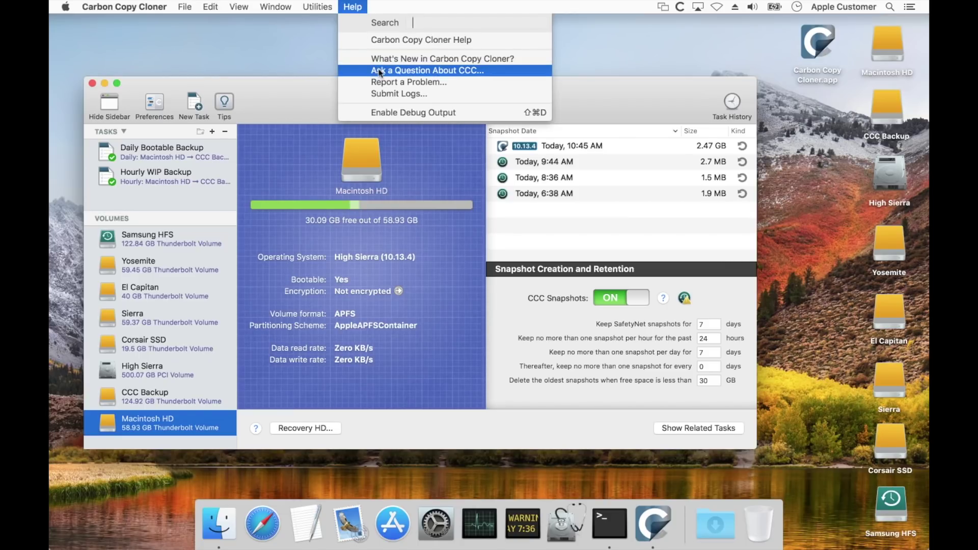
pyautogui.click(301, 97)
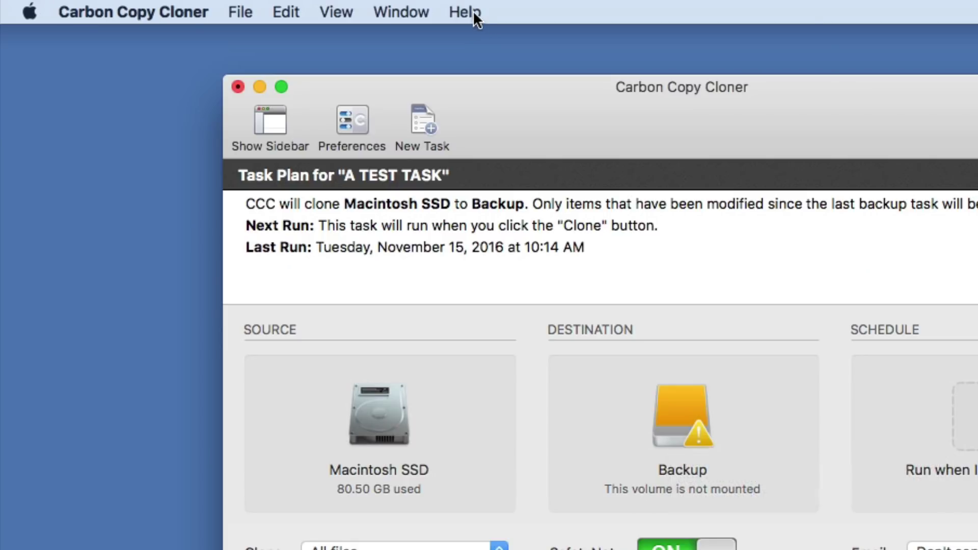
pyautogui.click(468, 11)
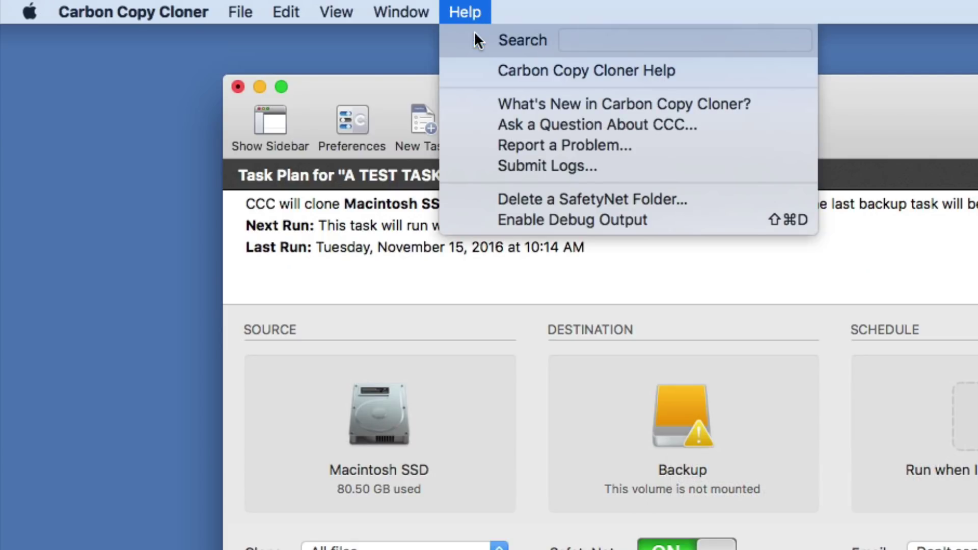
pyautogui.click(494, 72)
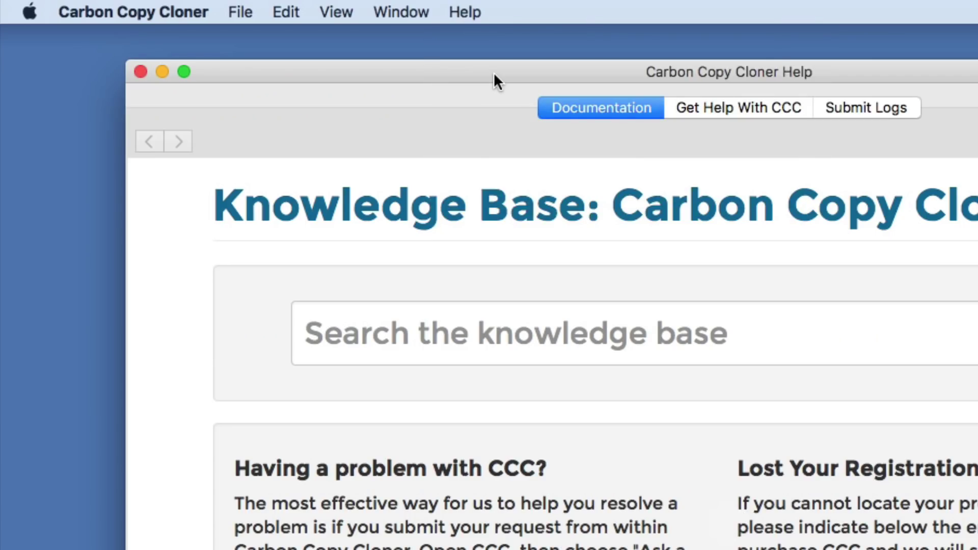
pyautogui.click(425, 321)
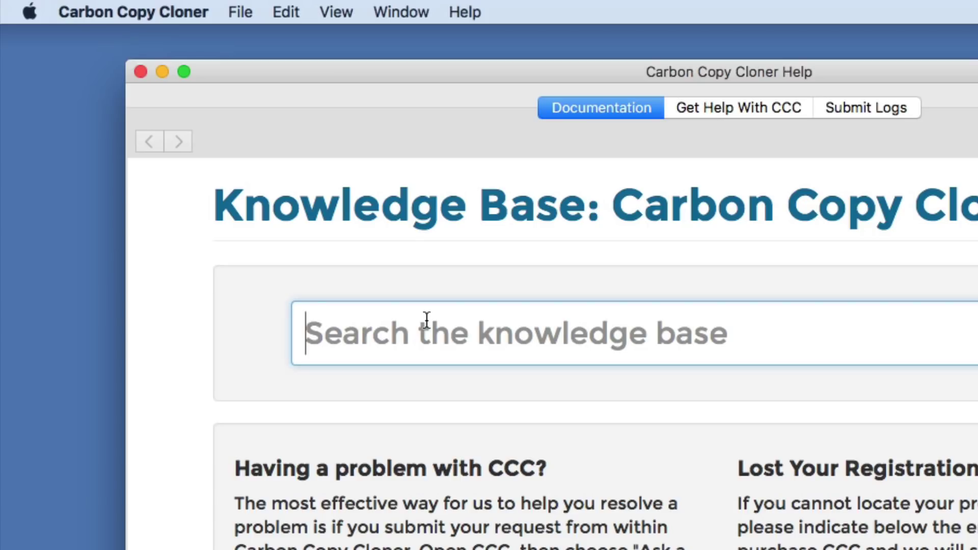
pyautogui.write('recovery hd')
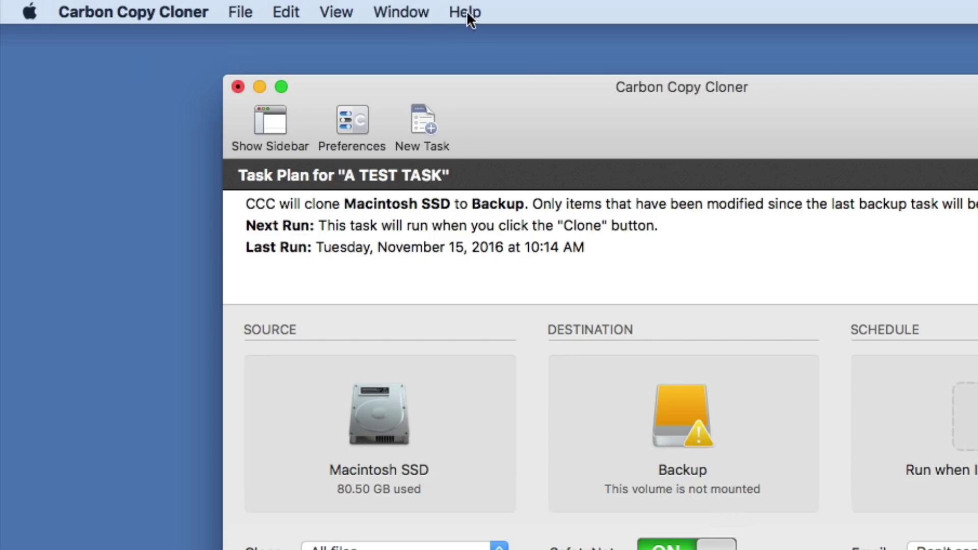
# Open the help form for asking a question about CCC.
pyautogui.click(465, 11)
pyautogui.click(513, 122)
pyautogui.click(331, 260)
pyautogui.click(340, 300)
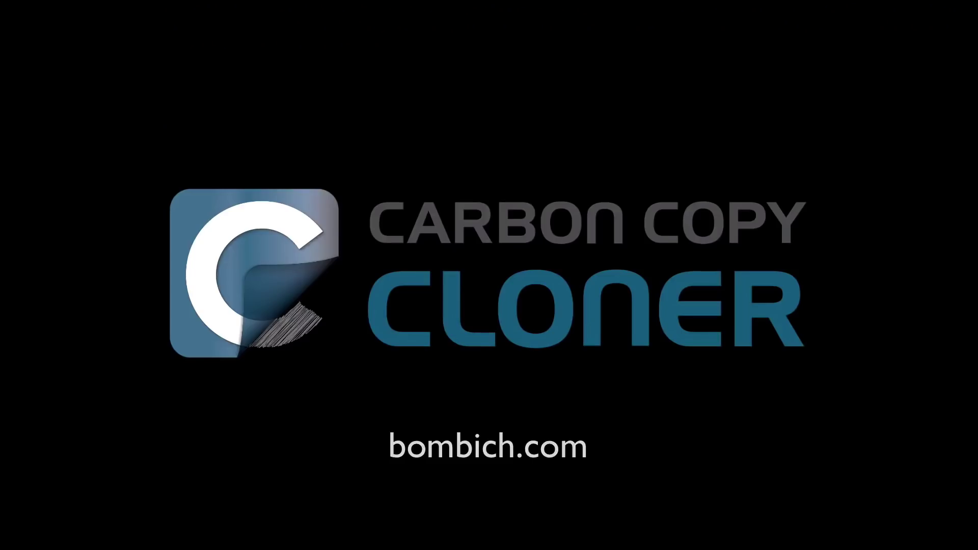